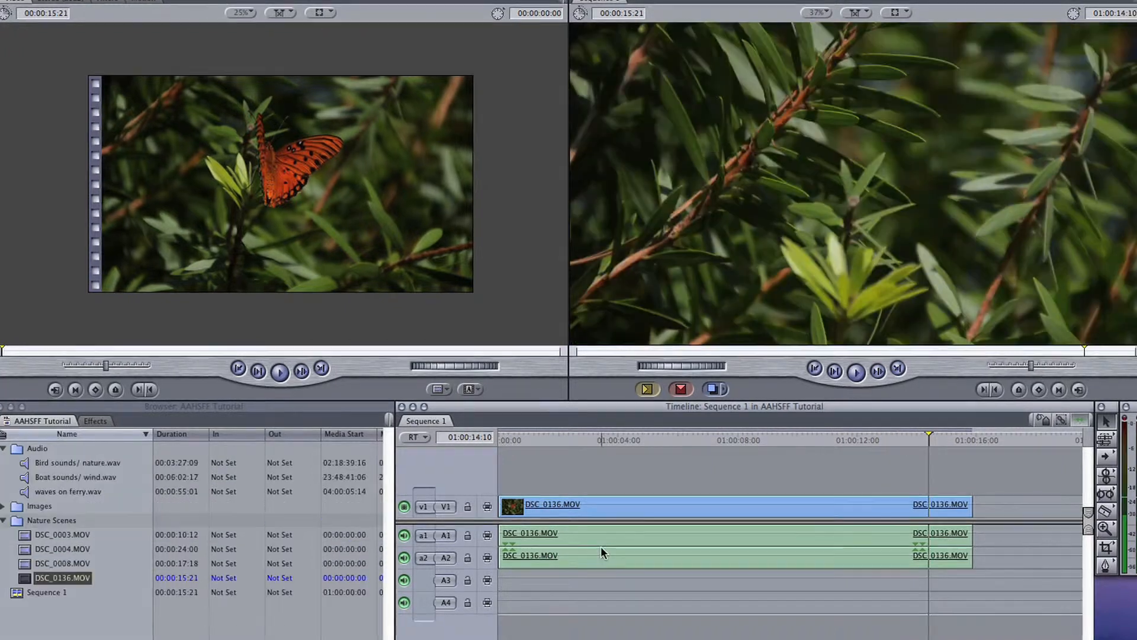
Open the stereo audio of DSC_0136.MOV from tracks A1 and A2 for editing and reset its level and pan.
left_click(601, 551)
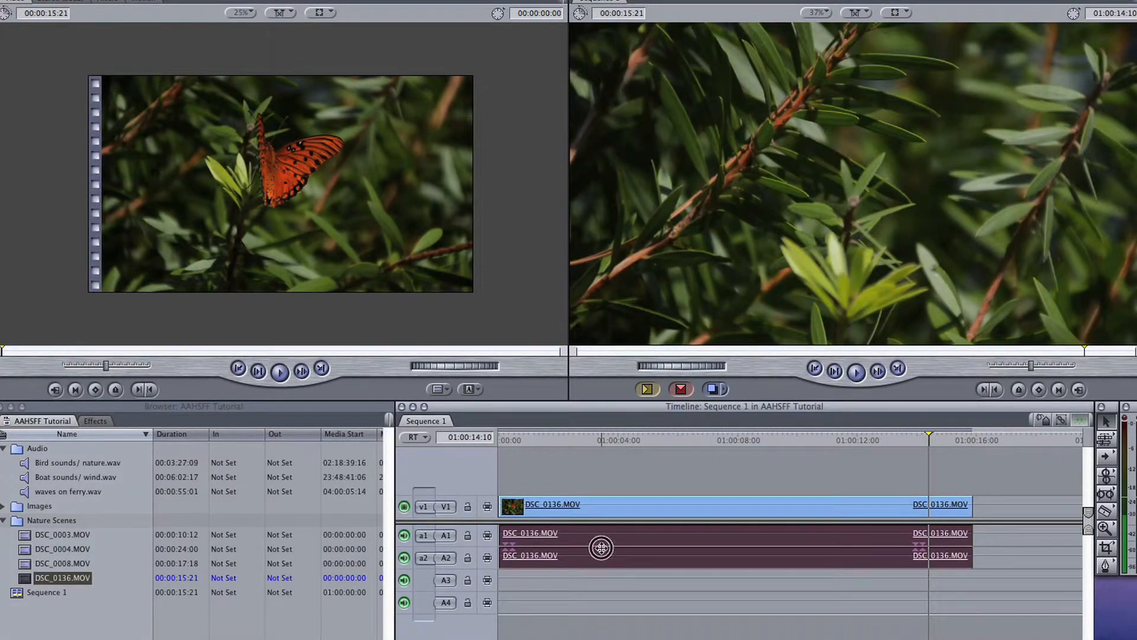
double_click(601, 548)
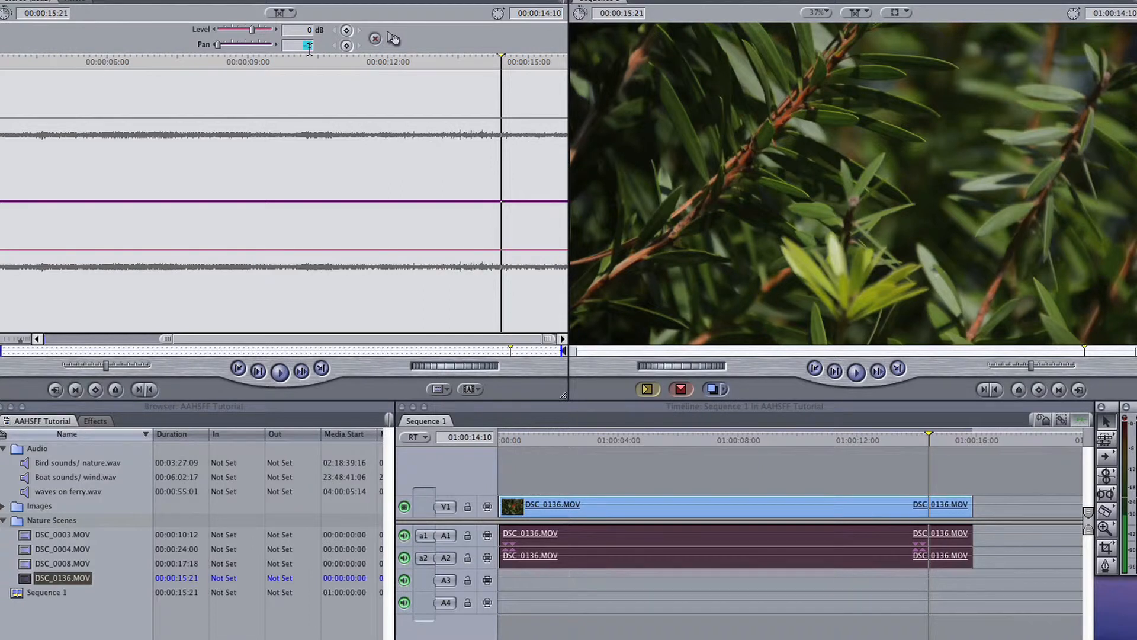
left_click(377, 38)
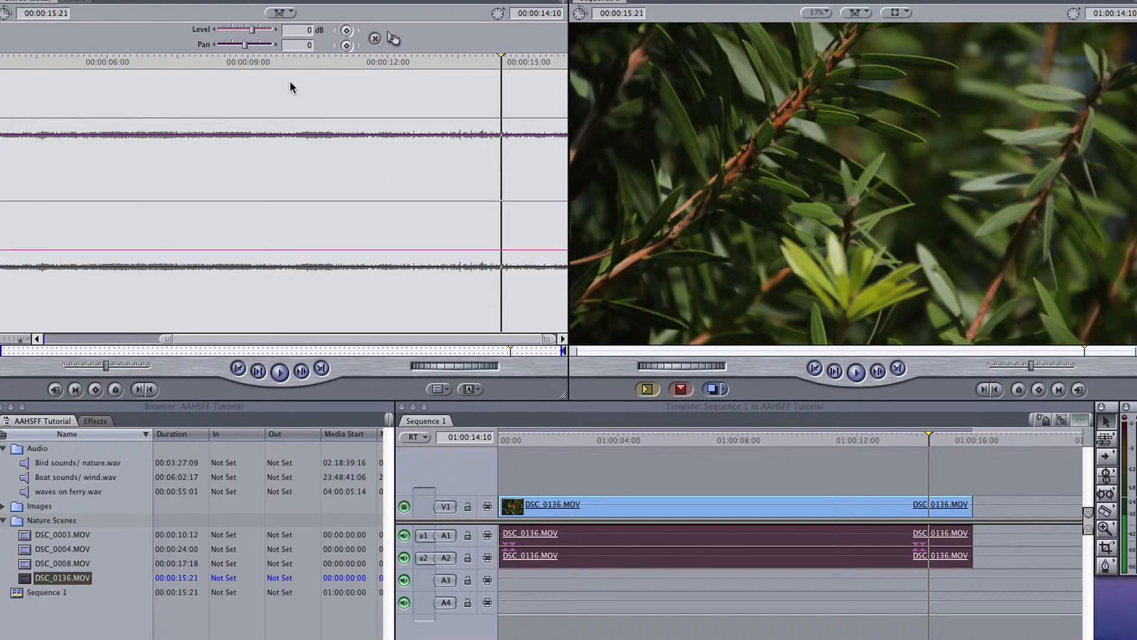
Add audio level keyframes at 00:00:05:12 and 00:00:06:01, then raise the second to 8 dB, shifting it slightly later.
left_click(208, 66)
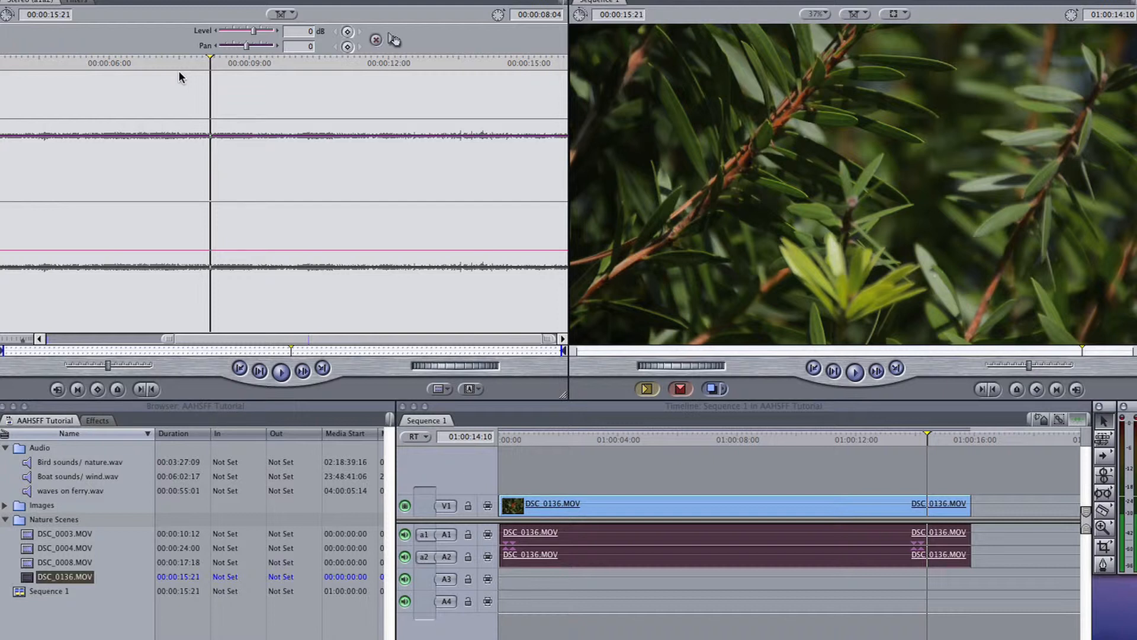
left_click(84, 61)
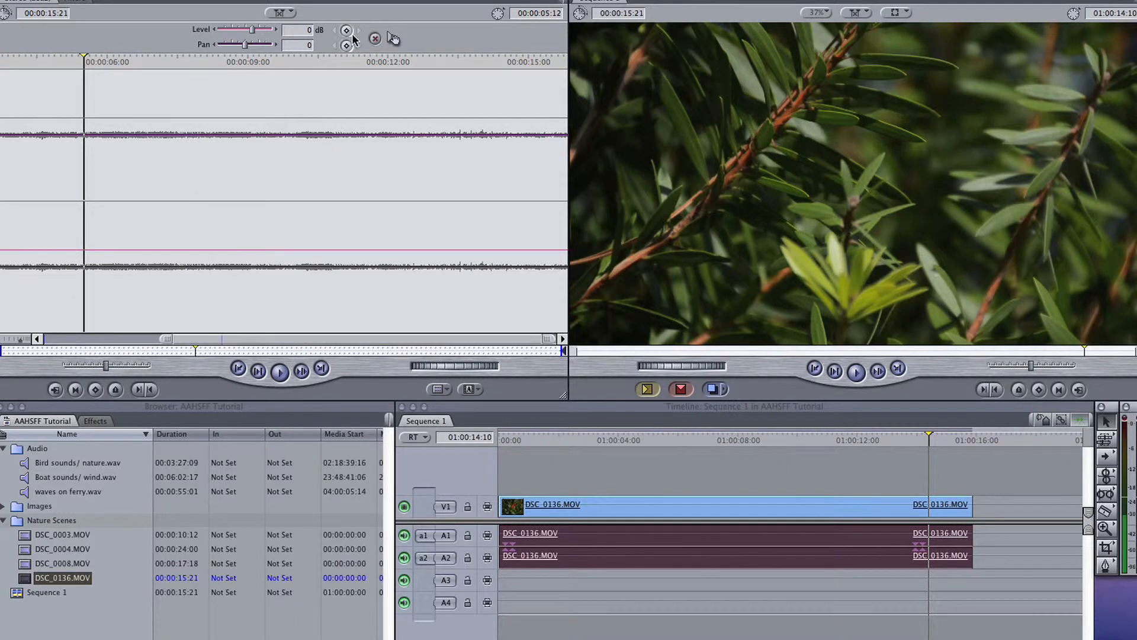
left_click(109, 61)
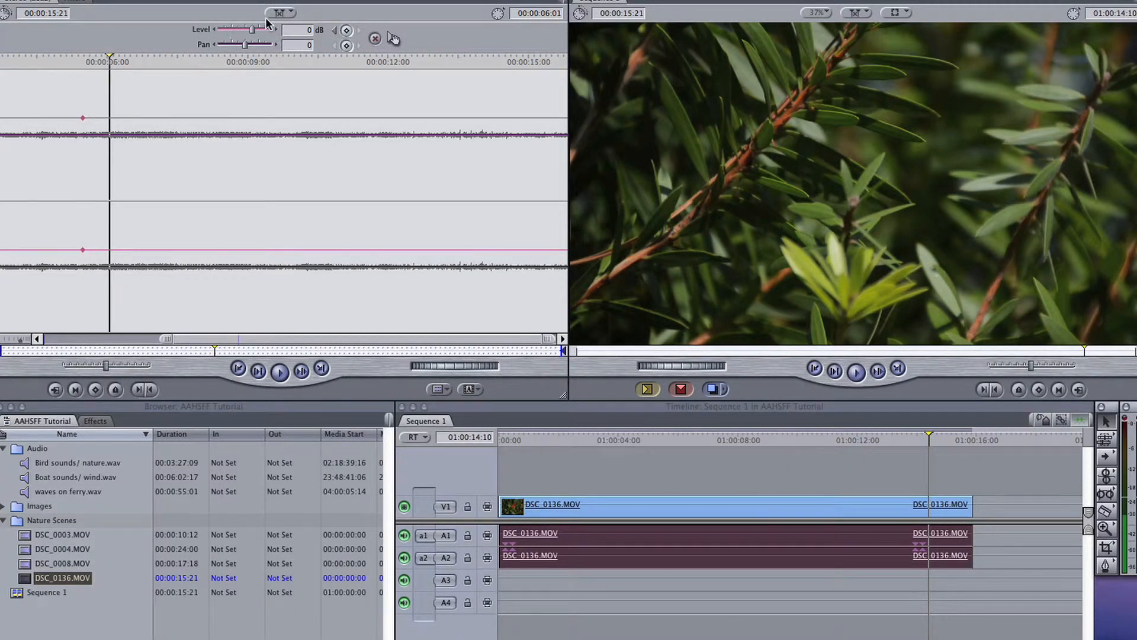
left_click(346, 31)
left_click_drag(109, 117, 129, 88)
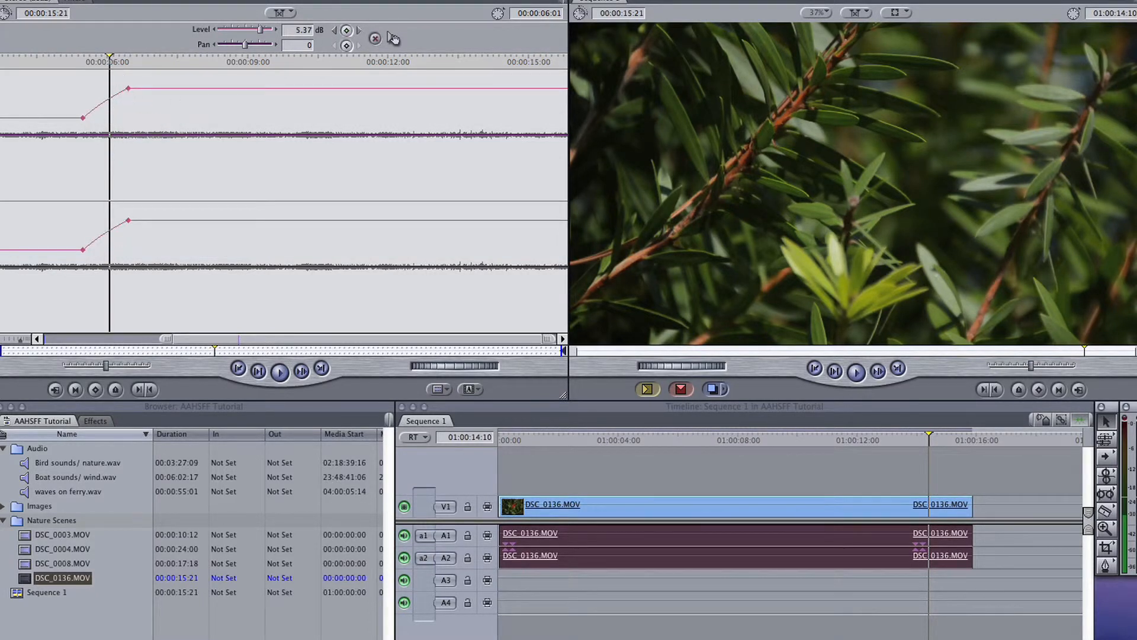
Move the first level keyframe earlier and lower for a longer fade-in, and play back the result.
left_click_drag(83, 117, 33, 133)
left_click(22, 66)
key("space")
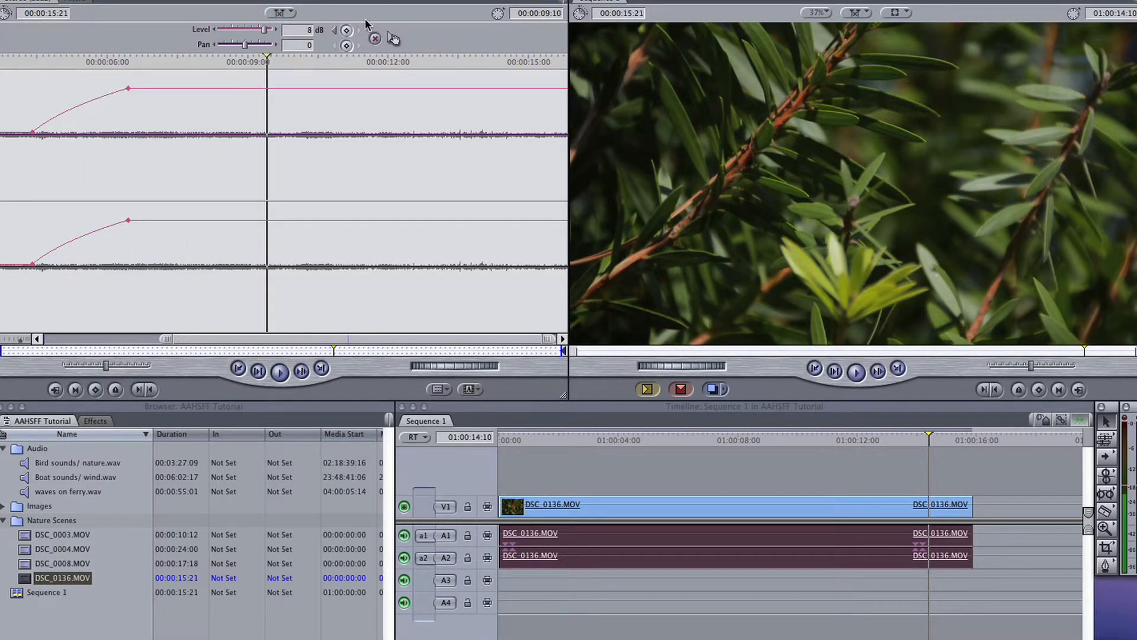
Add level keyframes at 00:00:09:10 and 00:00:11:04, move the last one later and down to -14 dB, and play back the audio.
left_click(349, 62)
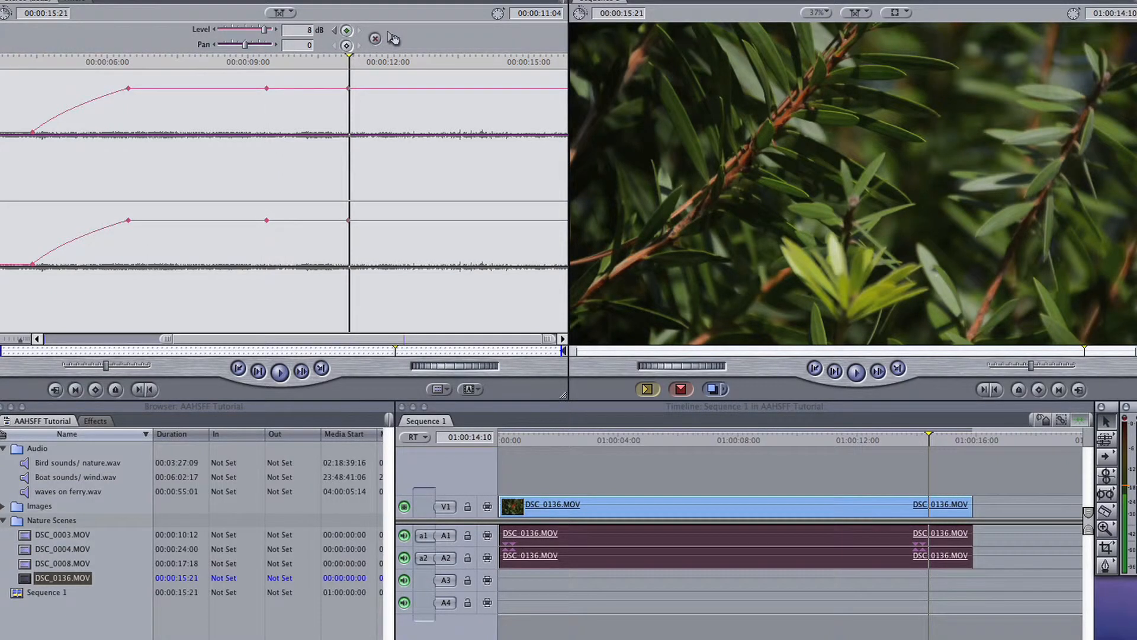
left_click_drag(349, 89, 431, 157)
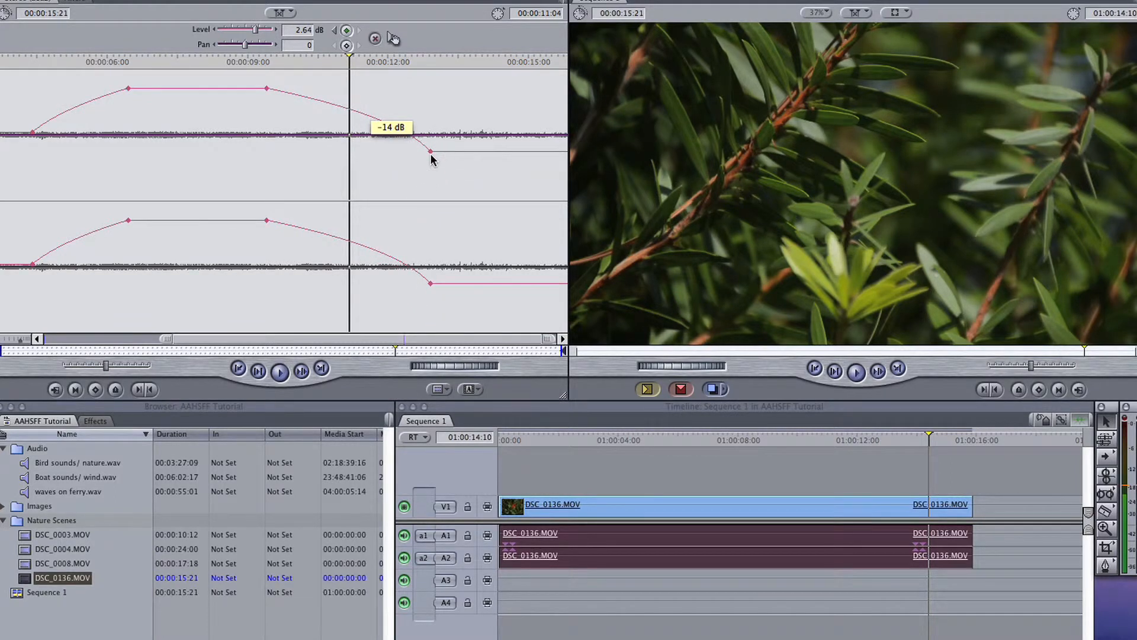
left_click(9, 71)
key("space")
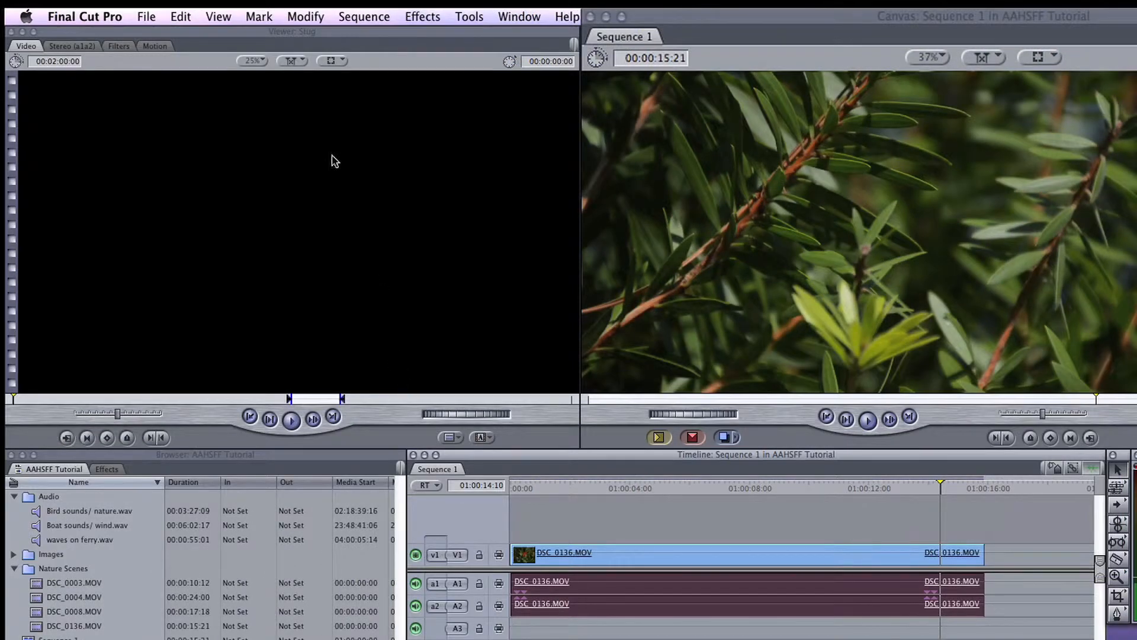
Turn off Stereo Pair for the DSC_0136.MOV audio, then open the A1 channel on its own and play it.
left_click(302, 18)
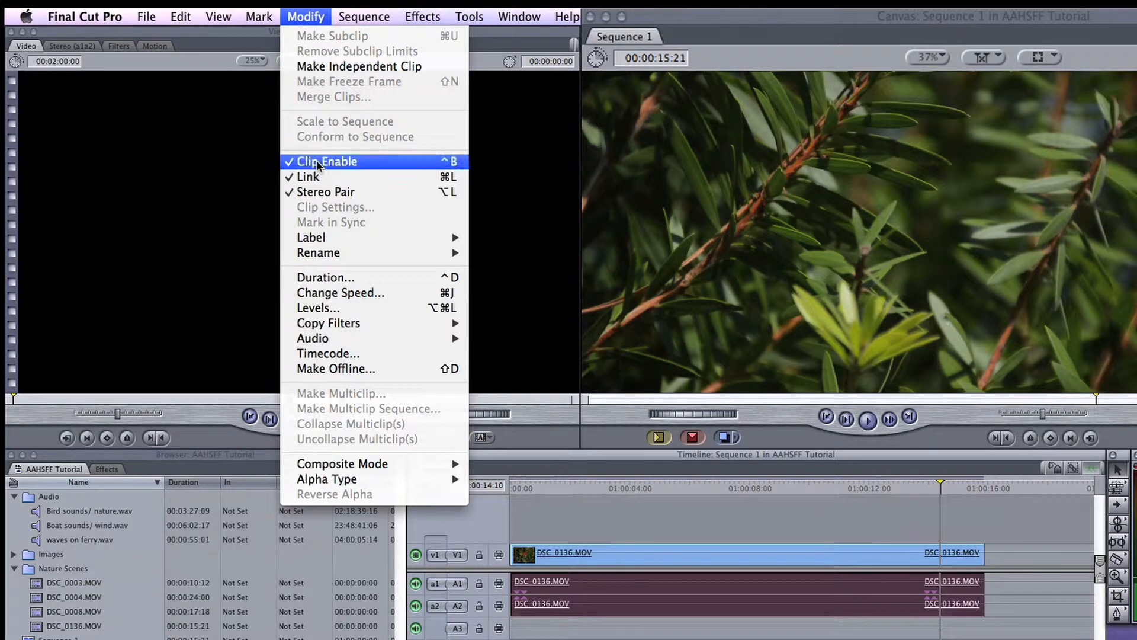
left_click(321, 195)
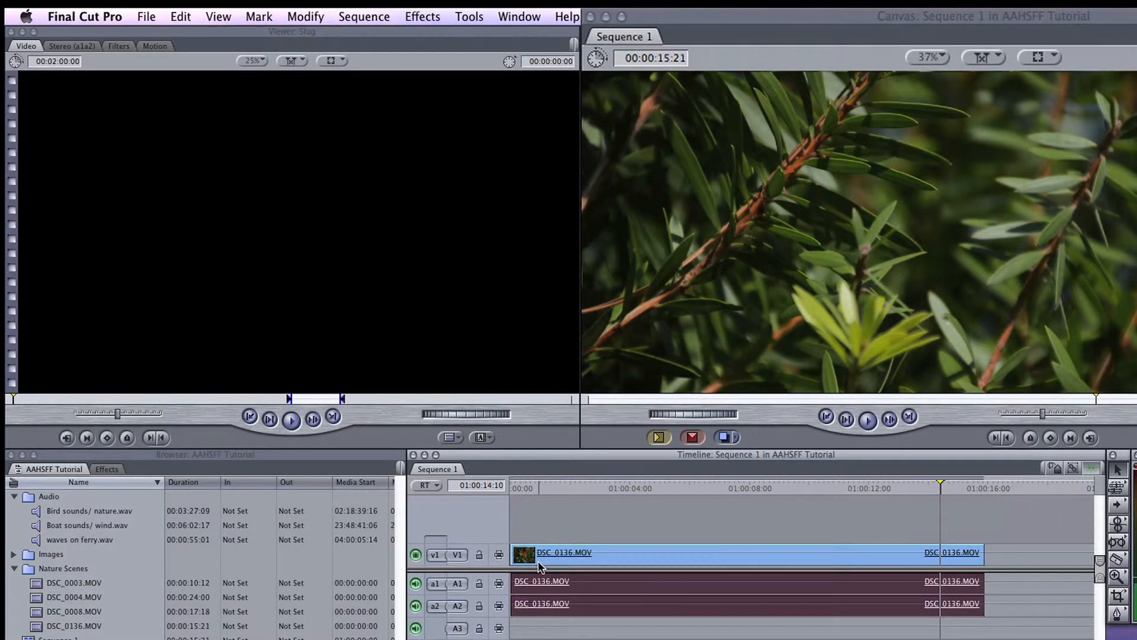
left_click(589, 520)
double_click(567, 589)
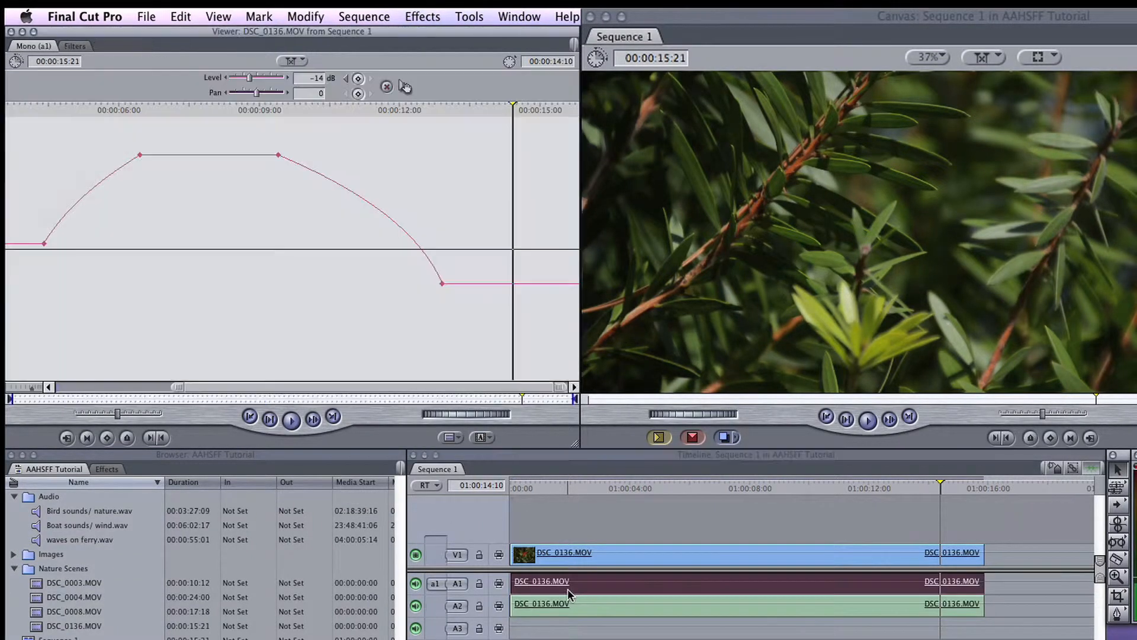
left_click(120, 109)
key("space")
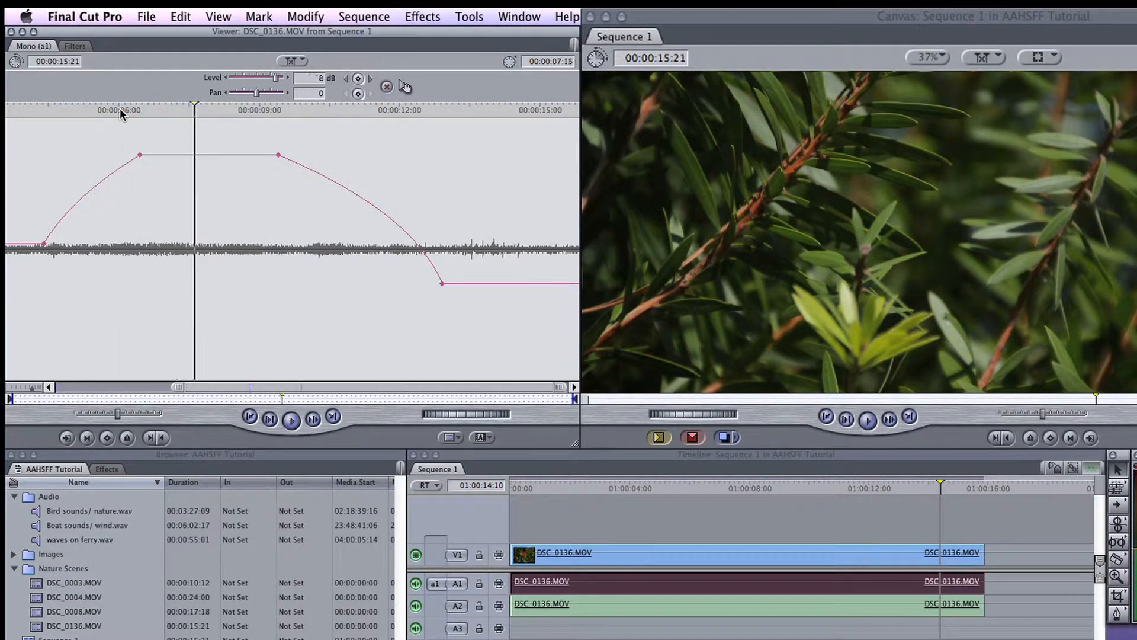
Open the A2 channel of DSC_0136.MOV separately and pull its second level keyframe far down.
double_click(528, 603)
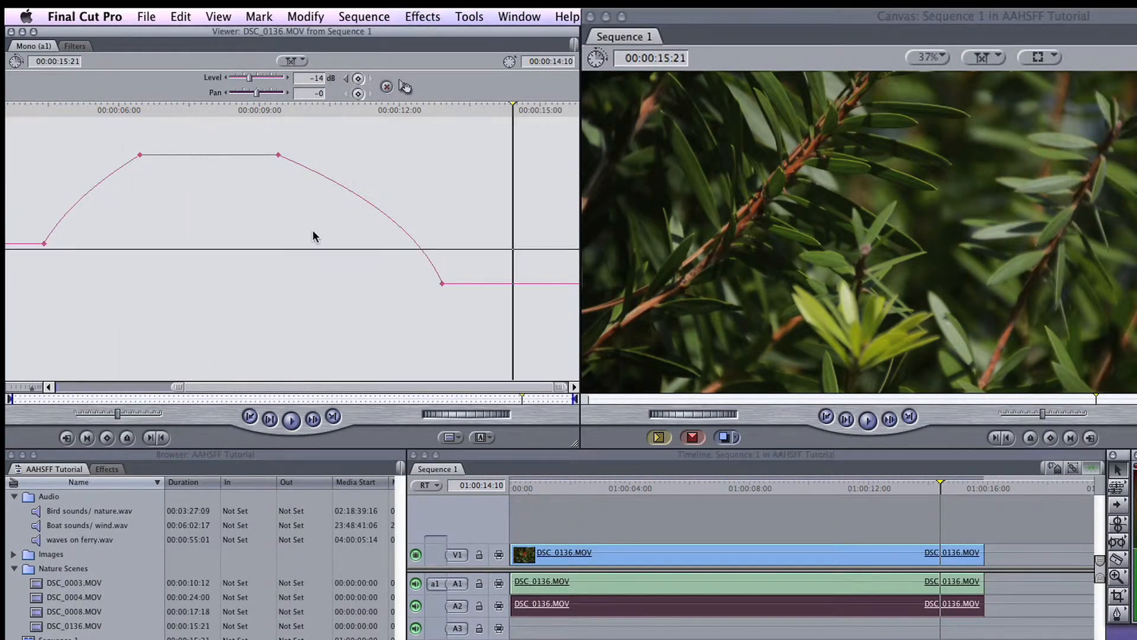
left_click(108, 111)
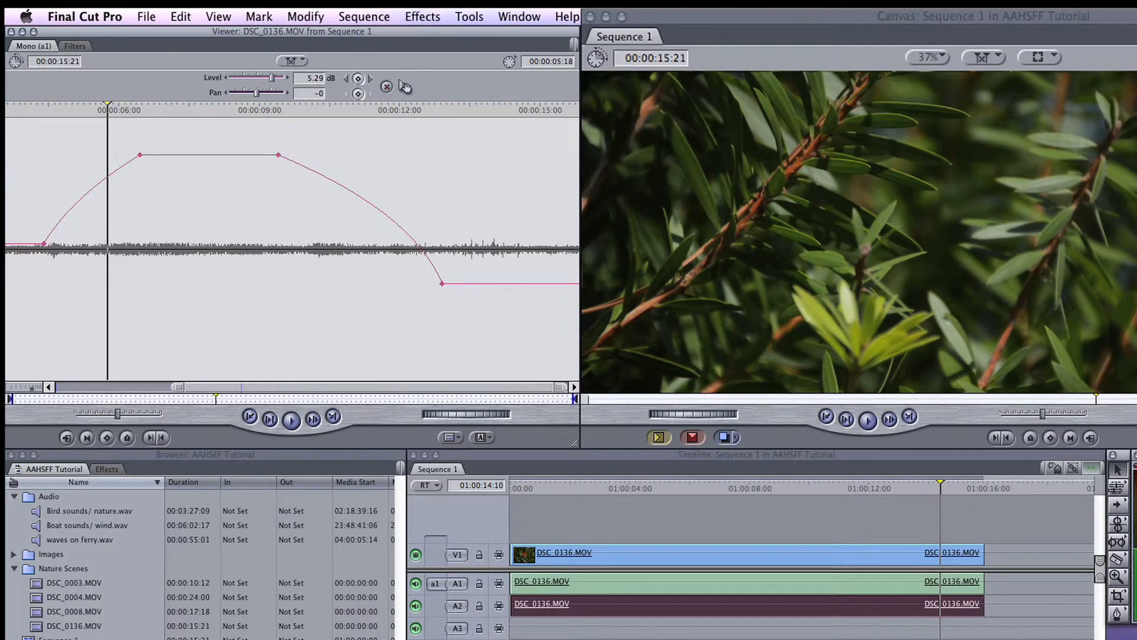
left_click_drag(139, 155, 155, 341)
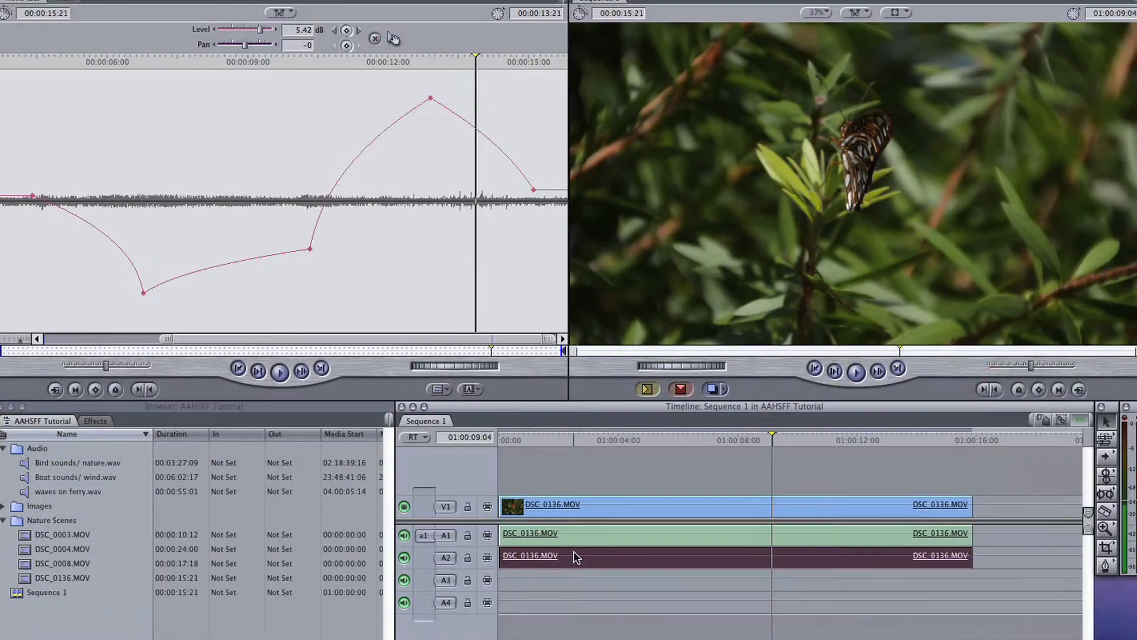
Delete the DSC_0136.MOV audio from track A2 and play the sequence from the start with only the A1 channel.
key("Delete")
left_click(564, 536)
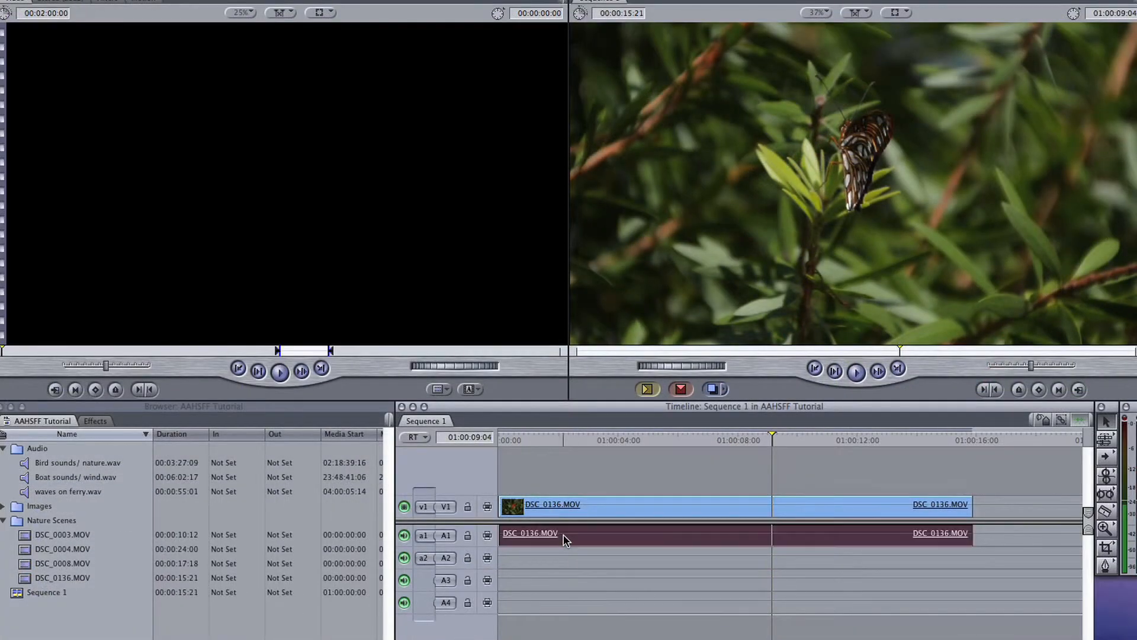
left_click(506, 438)
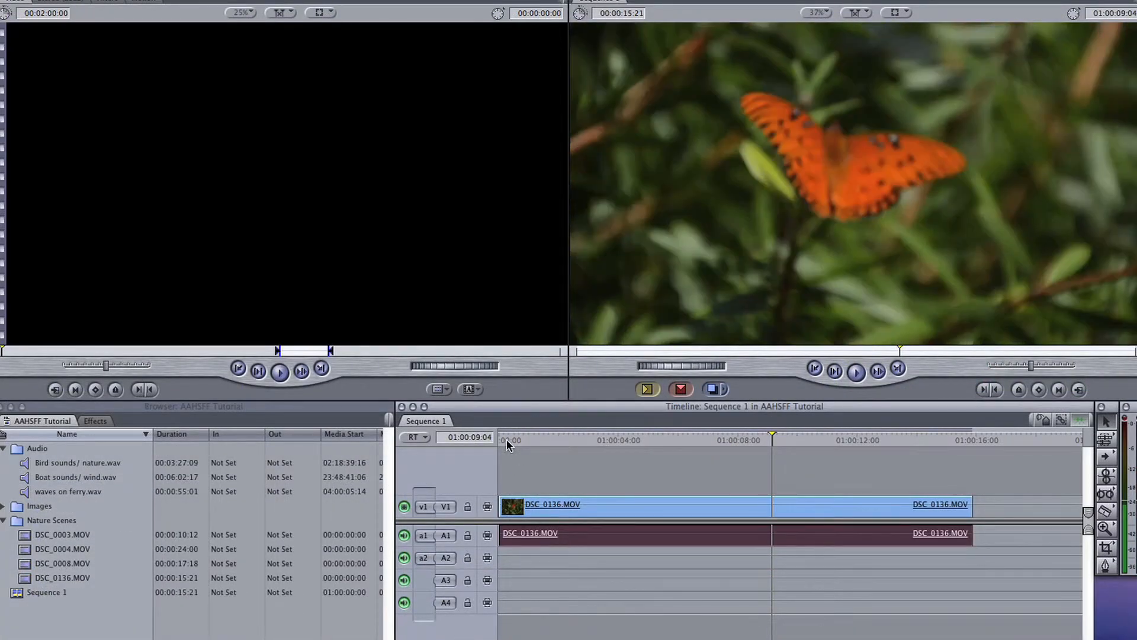
key("space")
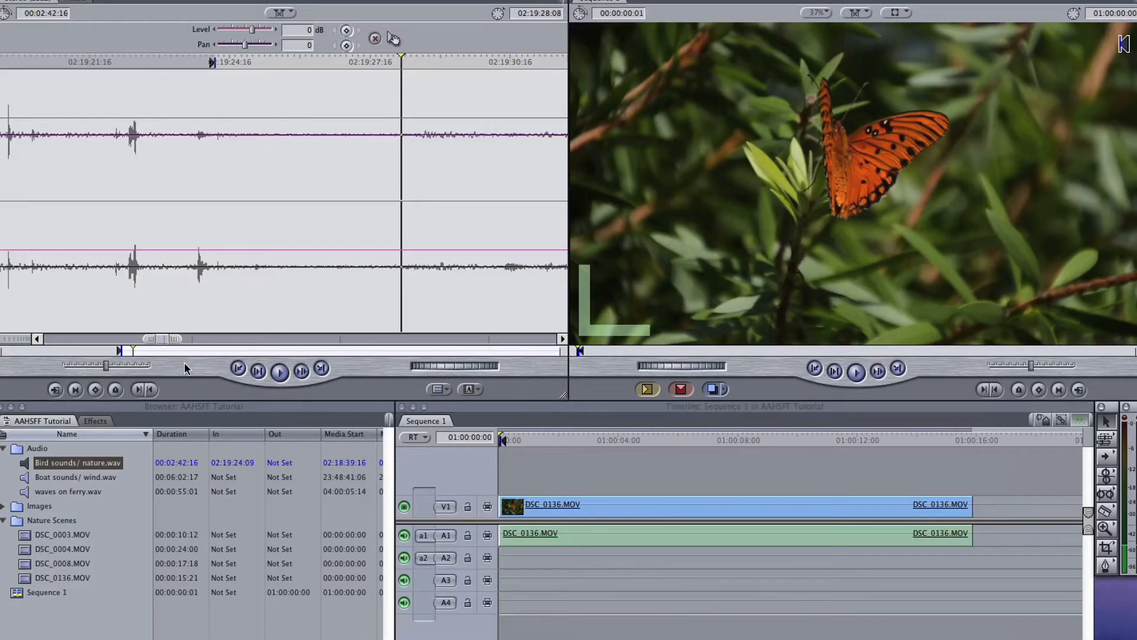
Set the Bird sounds/ nature.wav out point at 02:19:28:08, place the excerpt on A2 and A3 at the sequence start, and play it.
key("o")
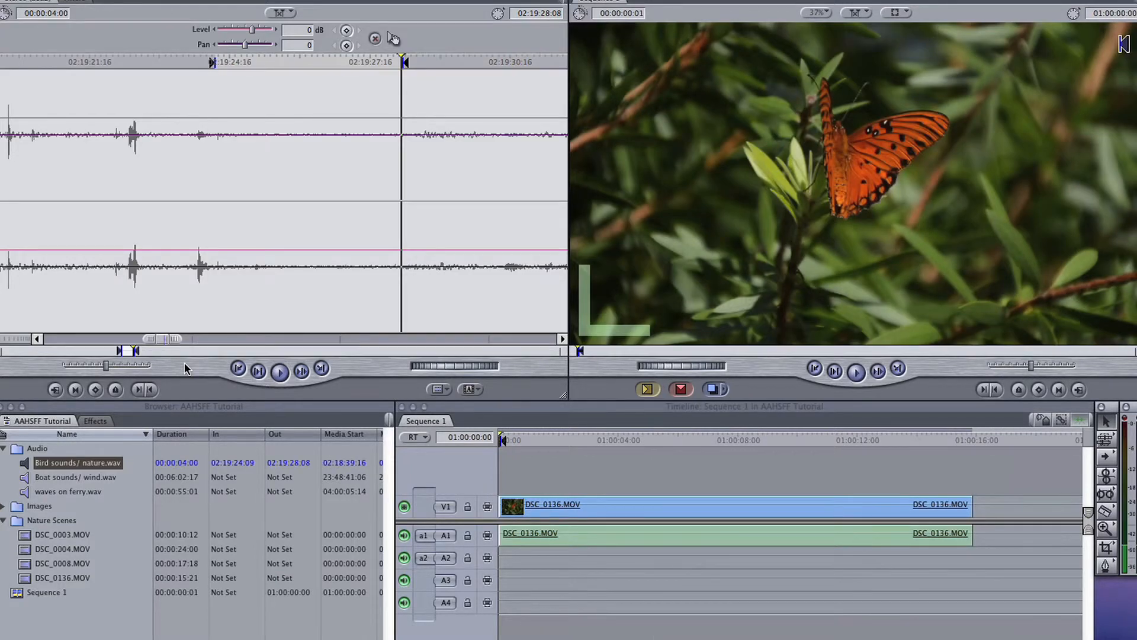
left_click(975, 439)
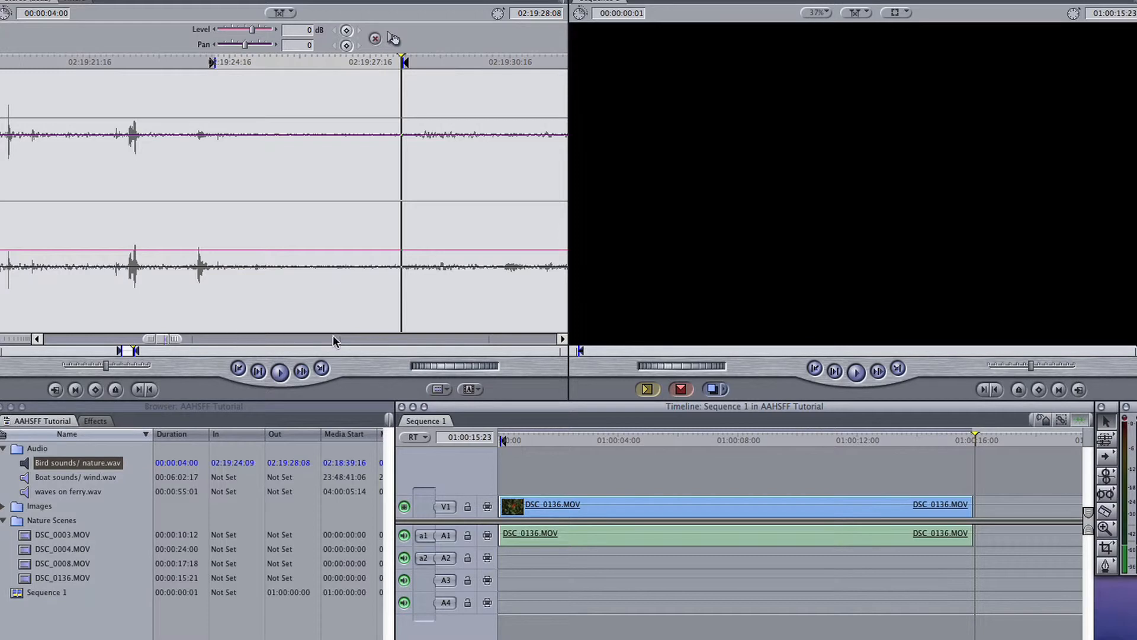
left_click_drag(28, 469, 511, 564)
left_click(499, 441)
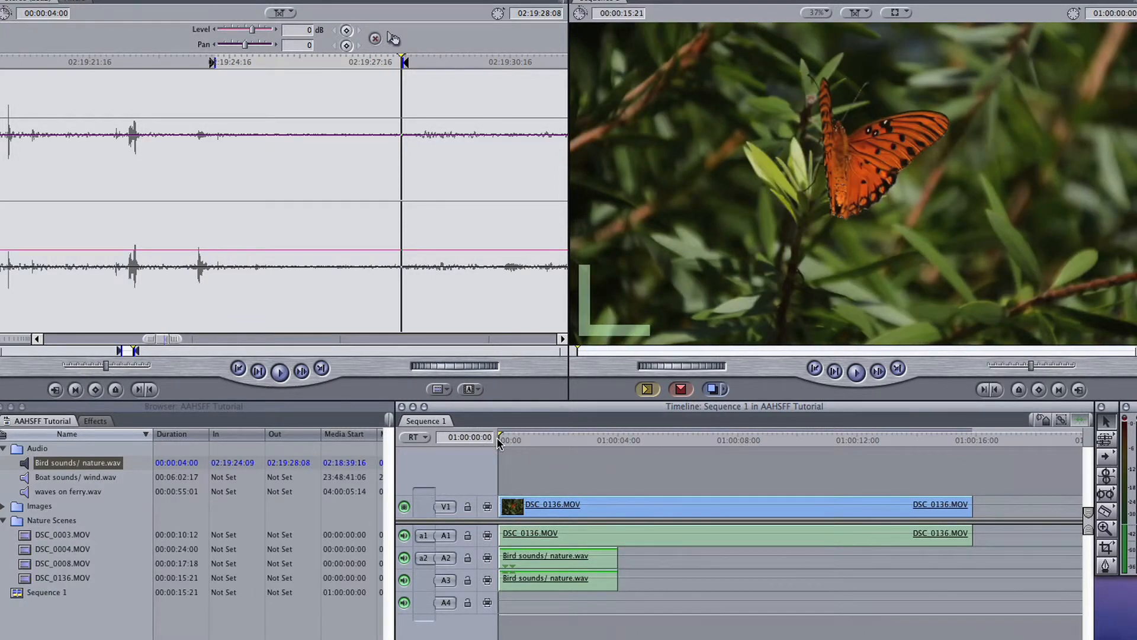
key("space")
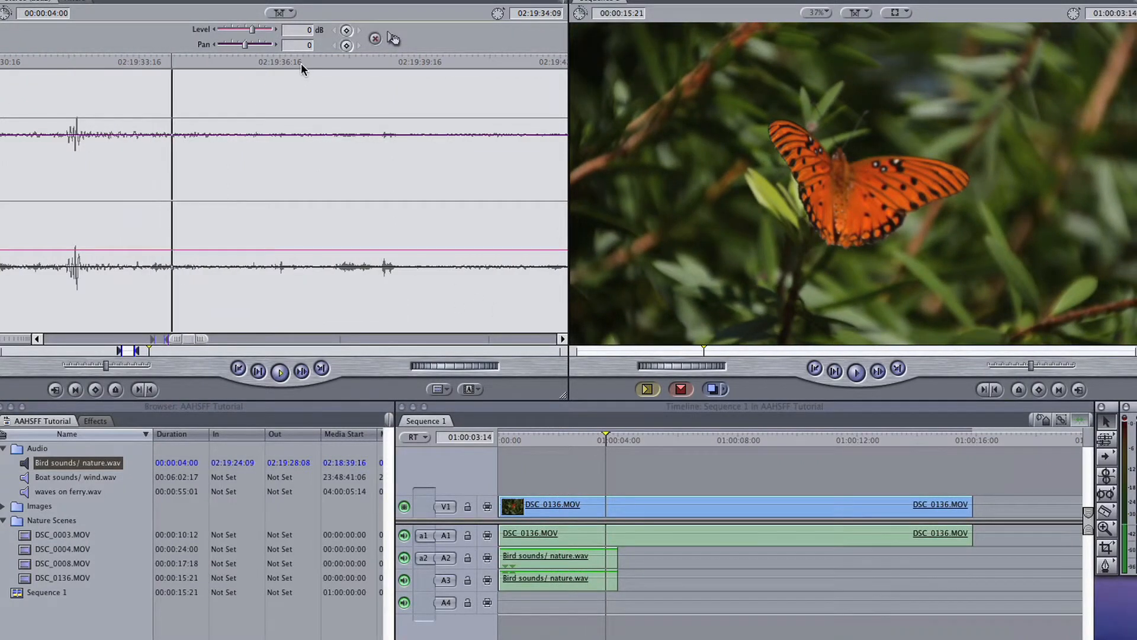
Mark Bird sounds/ nature.wav from 02:19:53:00 to 02:19:56:23 and place that excerpt on A4 and A5, overlapping the end of the first excerpt.
left_click(302, 64)
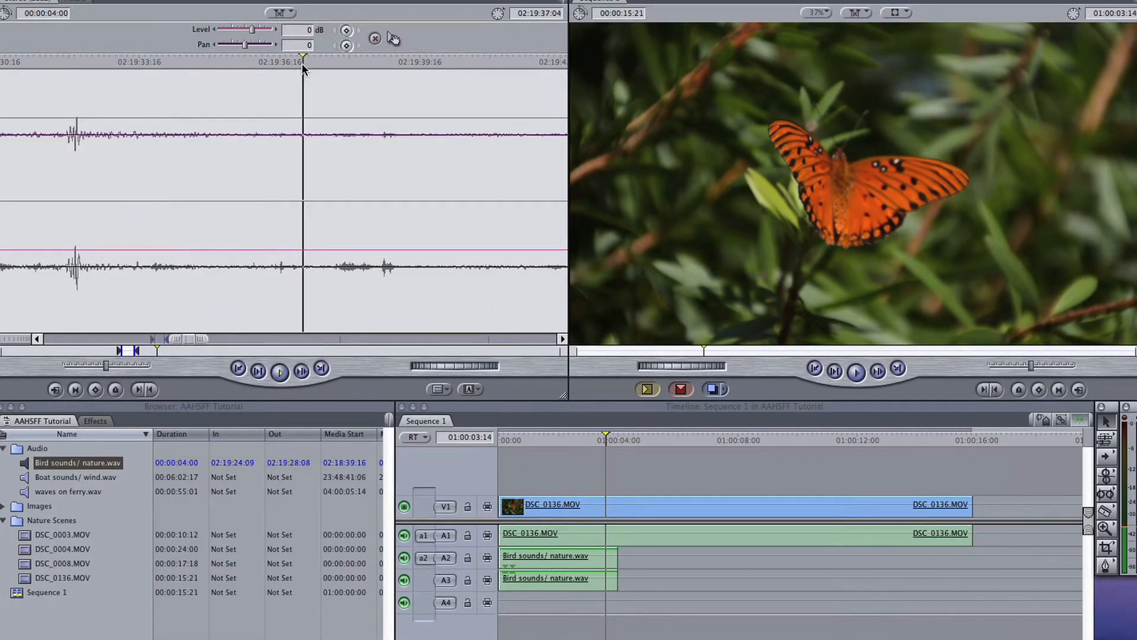
left_click(363, 64)
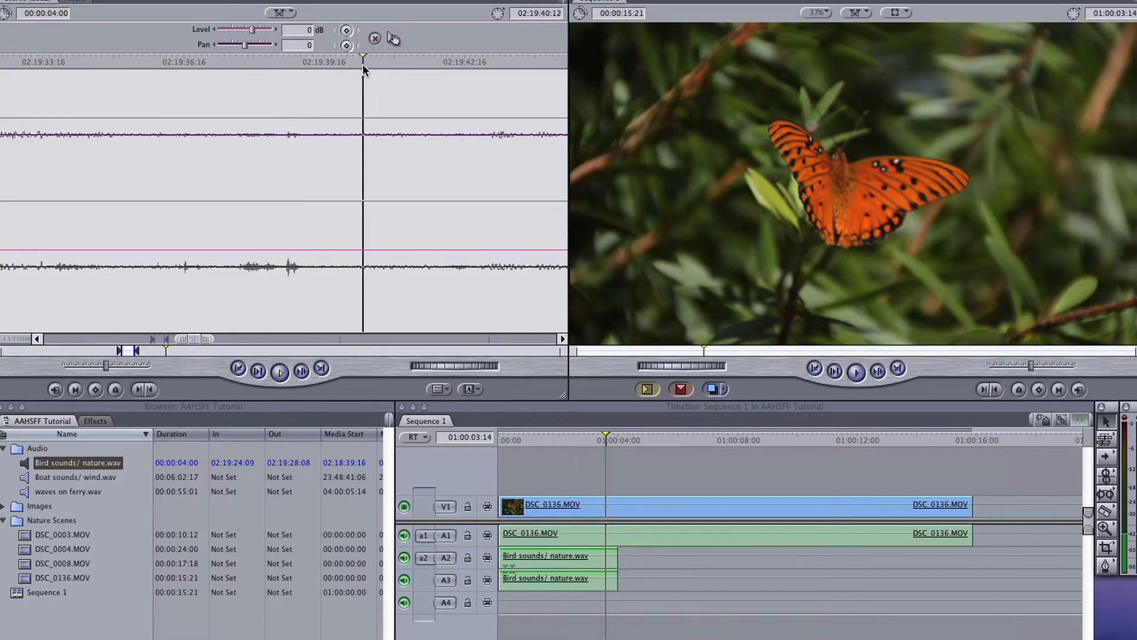
left_click(404, 64)
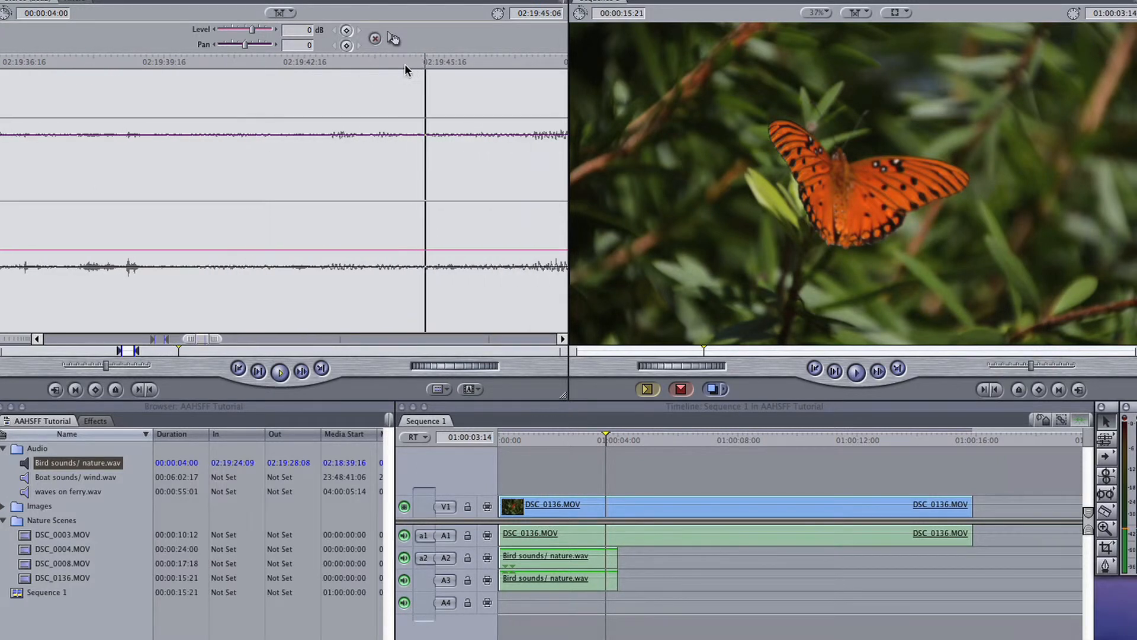
key("i")
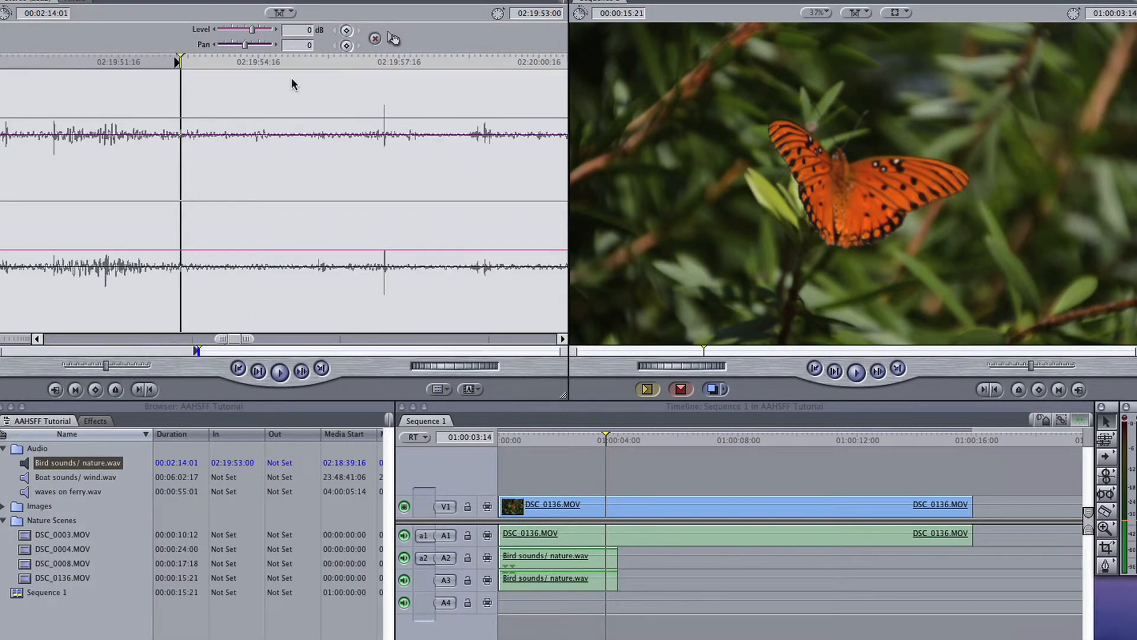
left_click(365, 68)
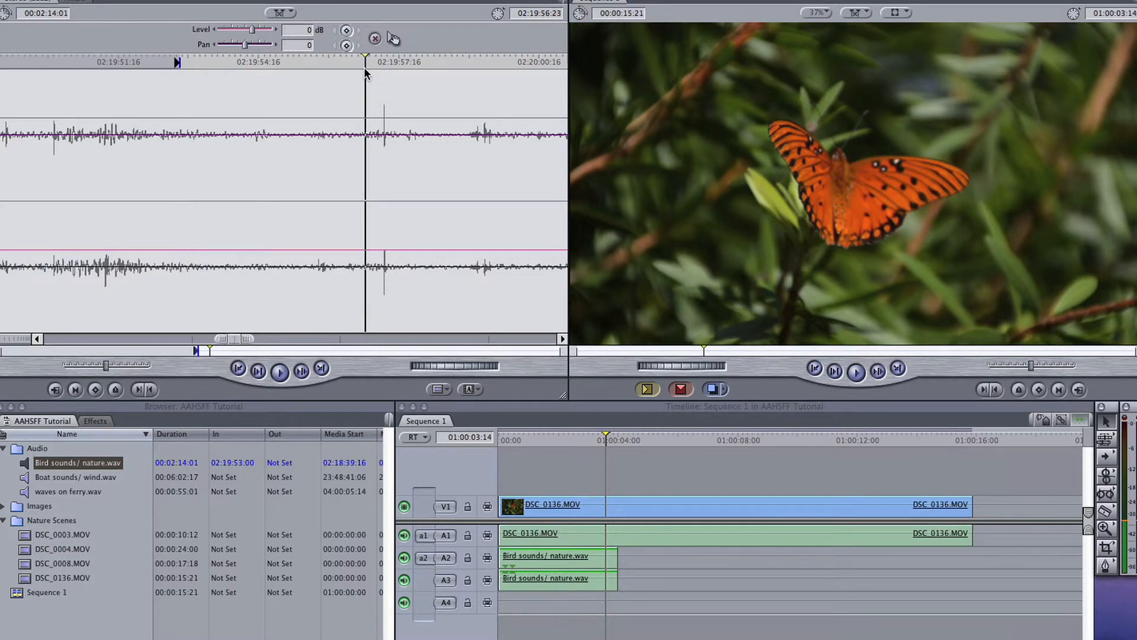
key("o")
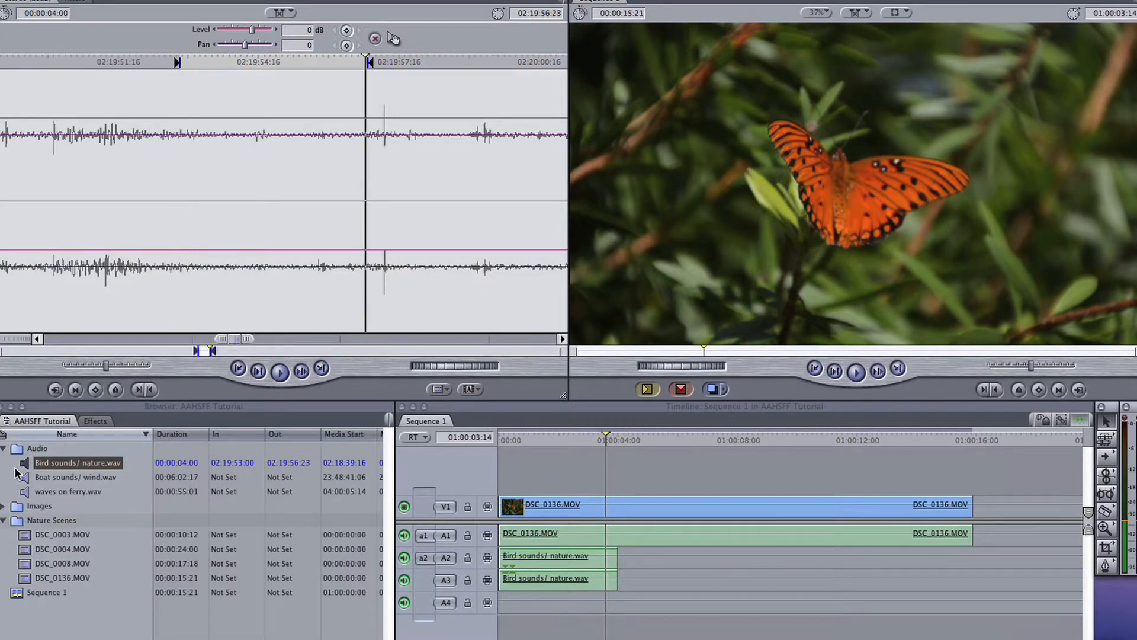
left_click_drag(24, 462, 588, 608)
double_click(618, 615)
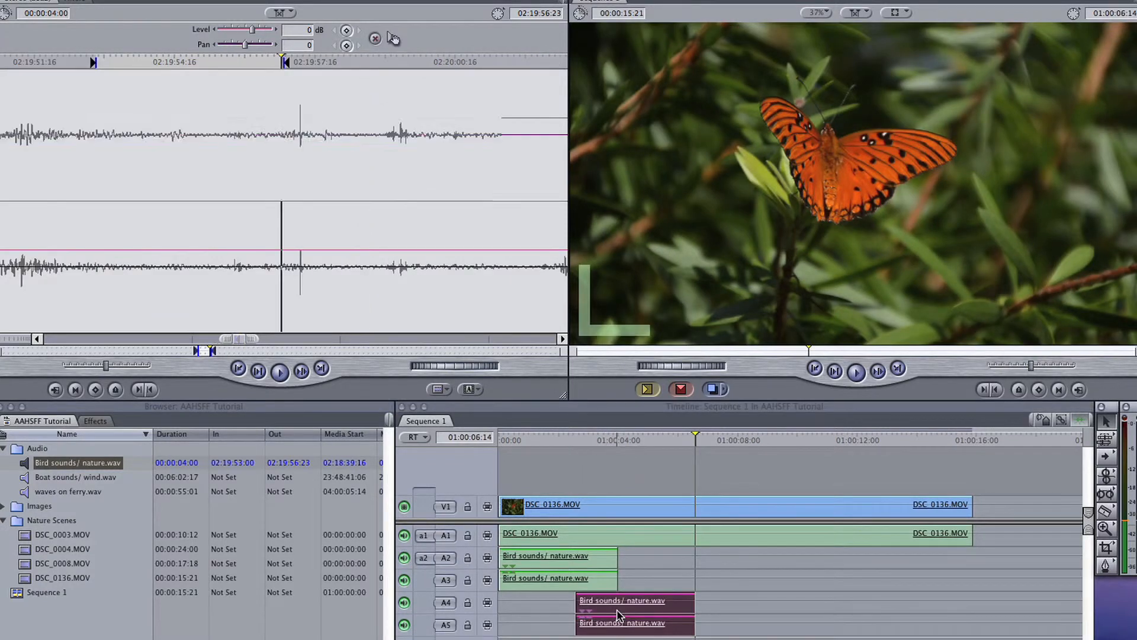
Shape the A2/A3 bird sounds with fade keyframes at both ends, the last at 02:19:28:16, raise the level between them, and play the sequence.
double_click(560, 570)
left_click(298, 62)
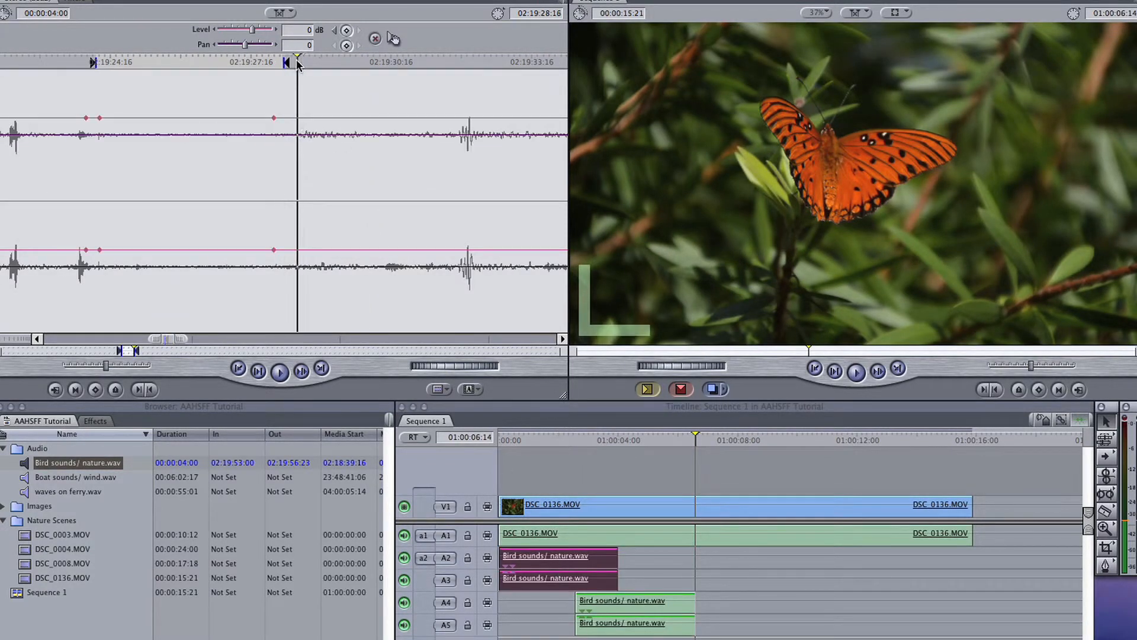
left_click(347, 31)
left_click_drag(193, 118, 195, 89)
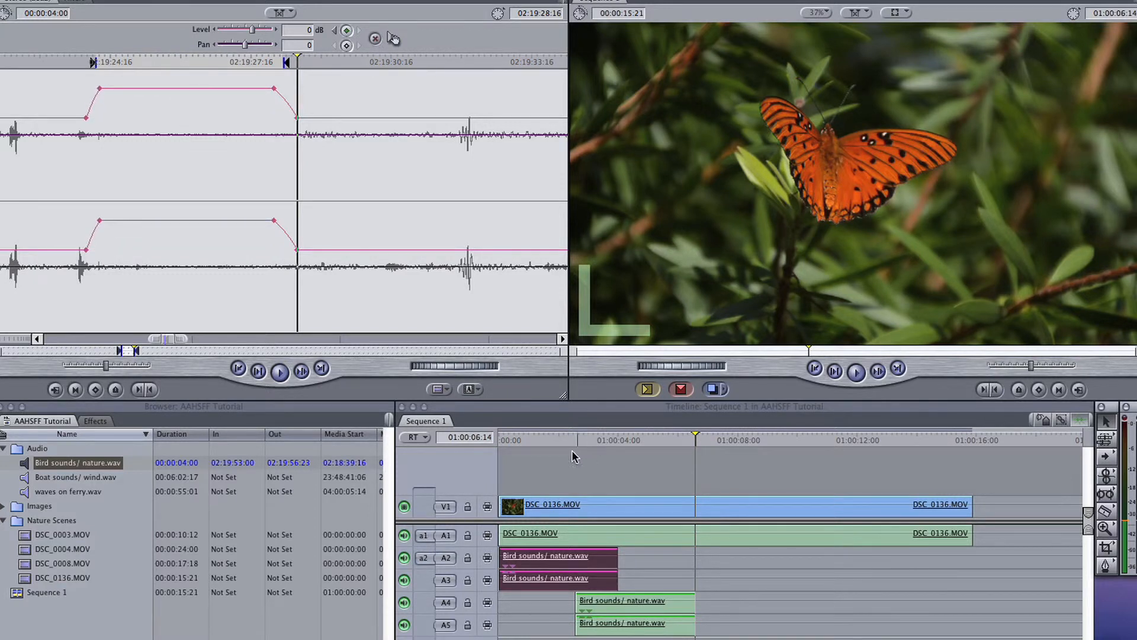
left_click(506, 439)
key("space")
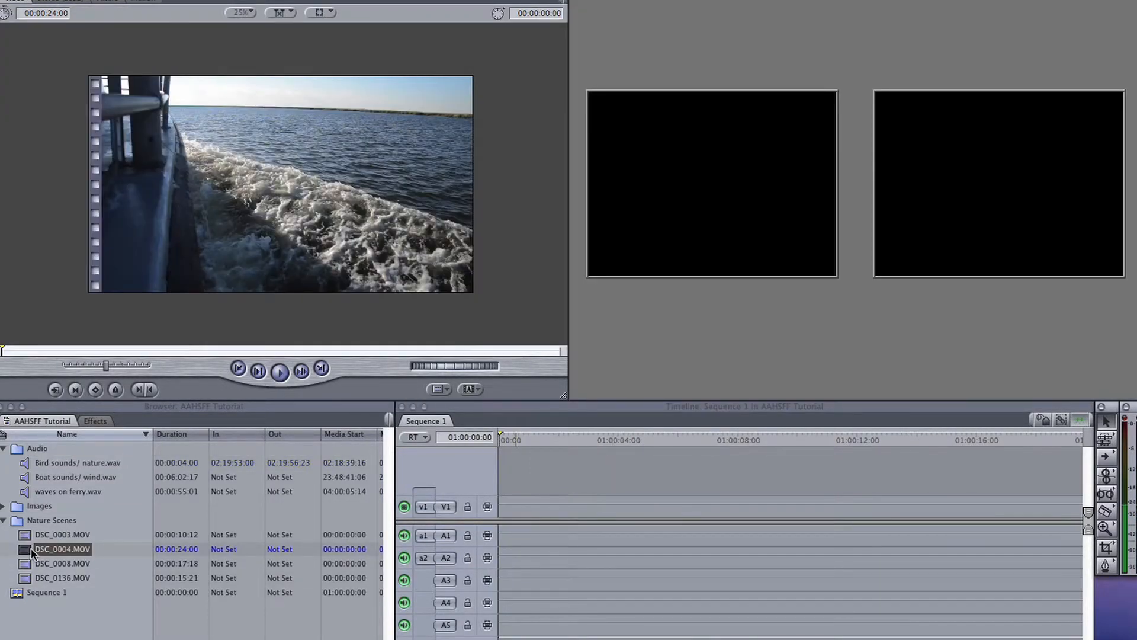
Place DSC_0004.MOV at the start of the sequence on V1, A1 and A2, and play its opening seconds.
left_click_drag(33, 551, 506, 501)
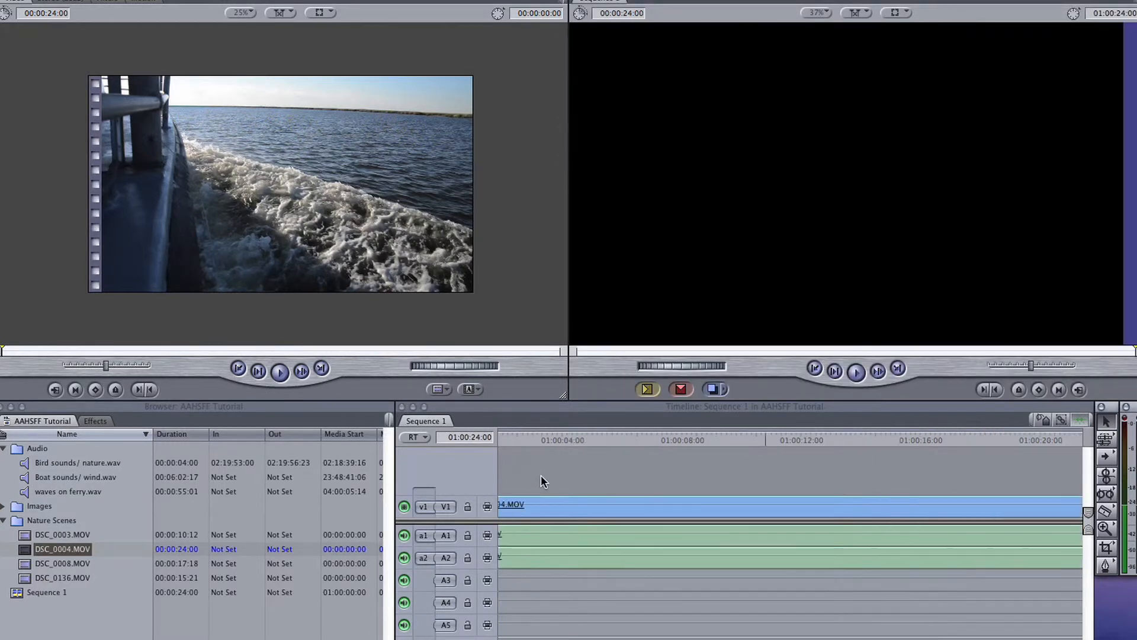
left_click(509, 445)
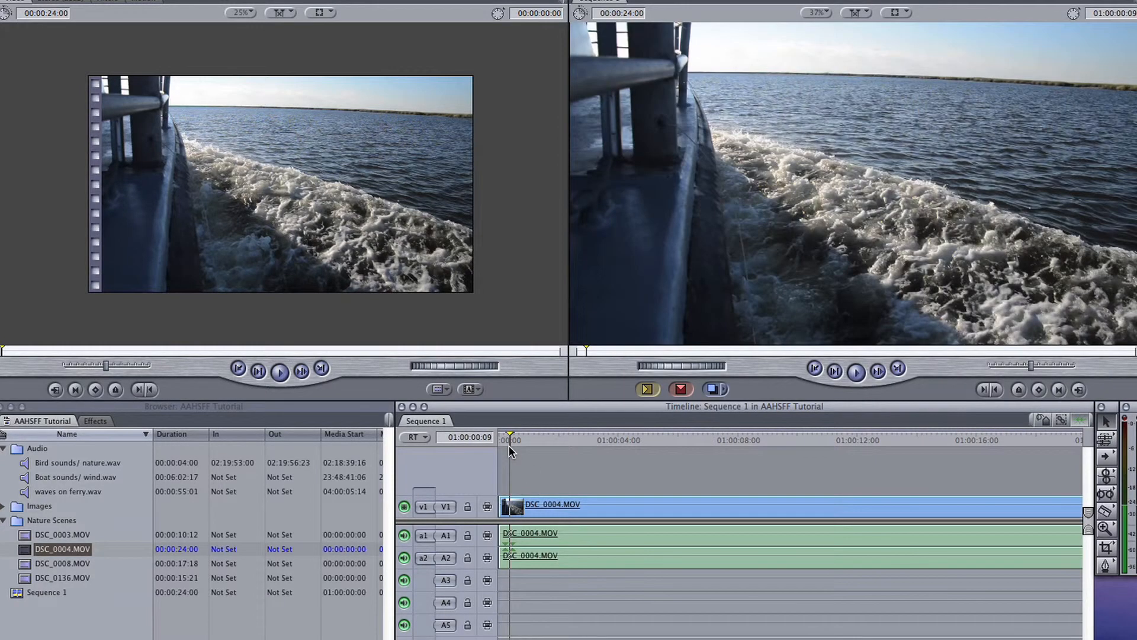
key("space")
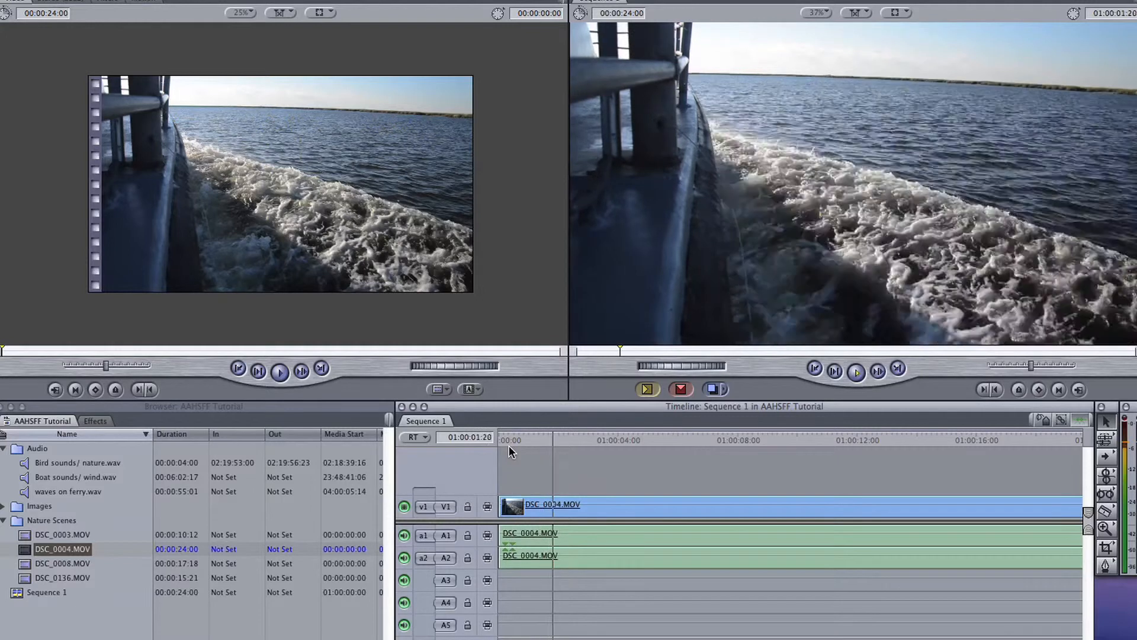
key("space")
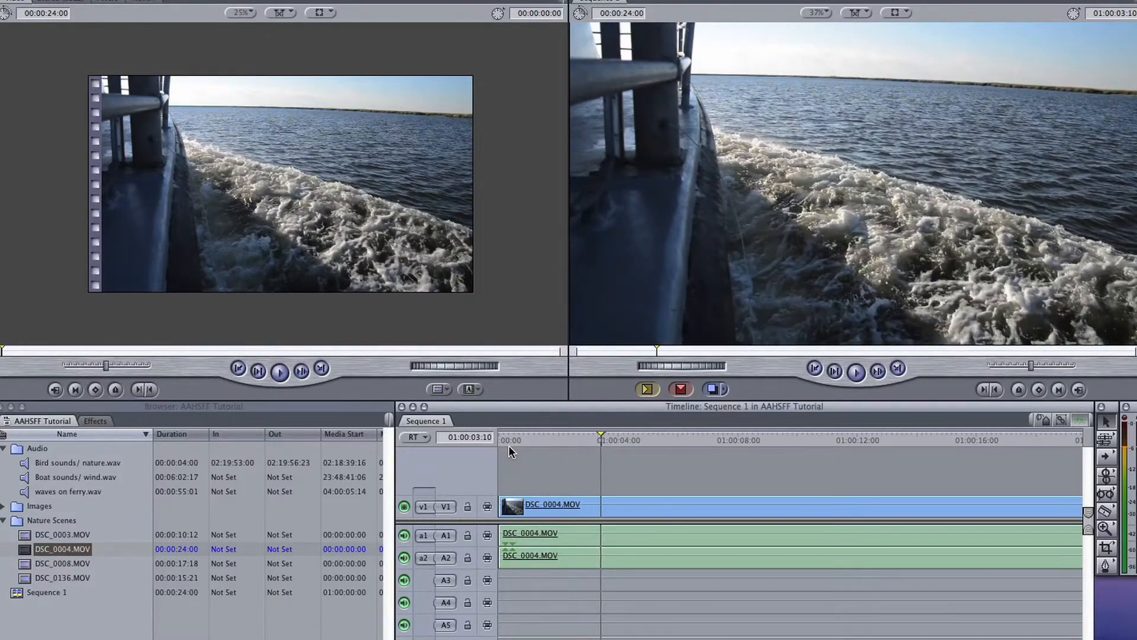
Delete the DSC_0004.MOV audio from tracks A1 and A2, keeping the video on V1.
left_click(650, 565)
left_click(615, 604)
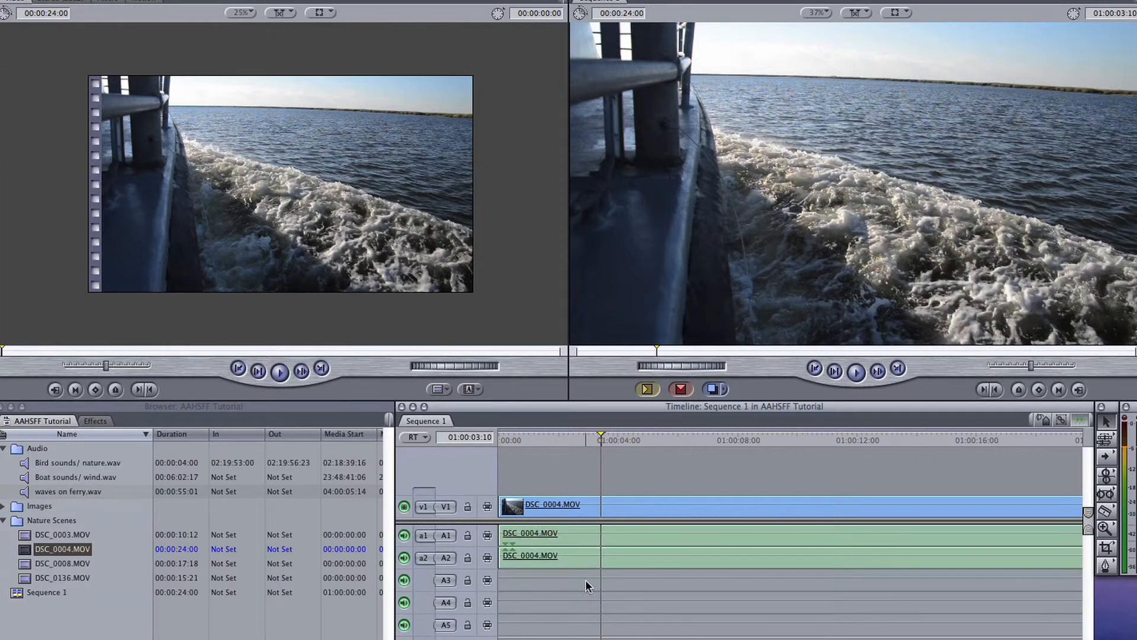
left_click(560, 561)
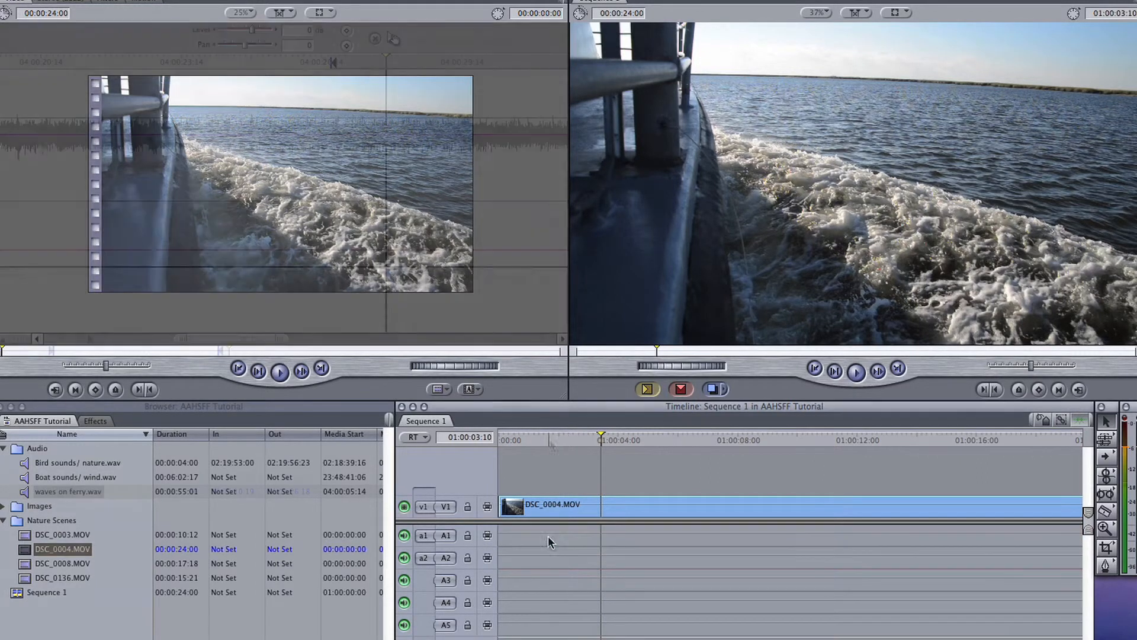
With V1 locked, place the waves on ferry.wav excerpt from 04:00:10:19 to 04:00:26:18 on A1 and A2 at the sequence start, unlock V1, and play it.
left_click(595, 441)
left_click(500, 444)
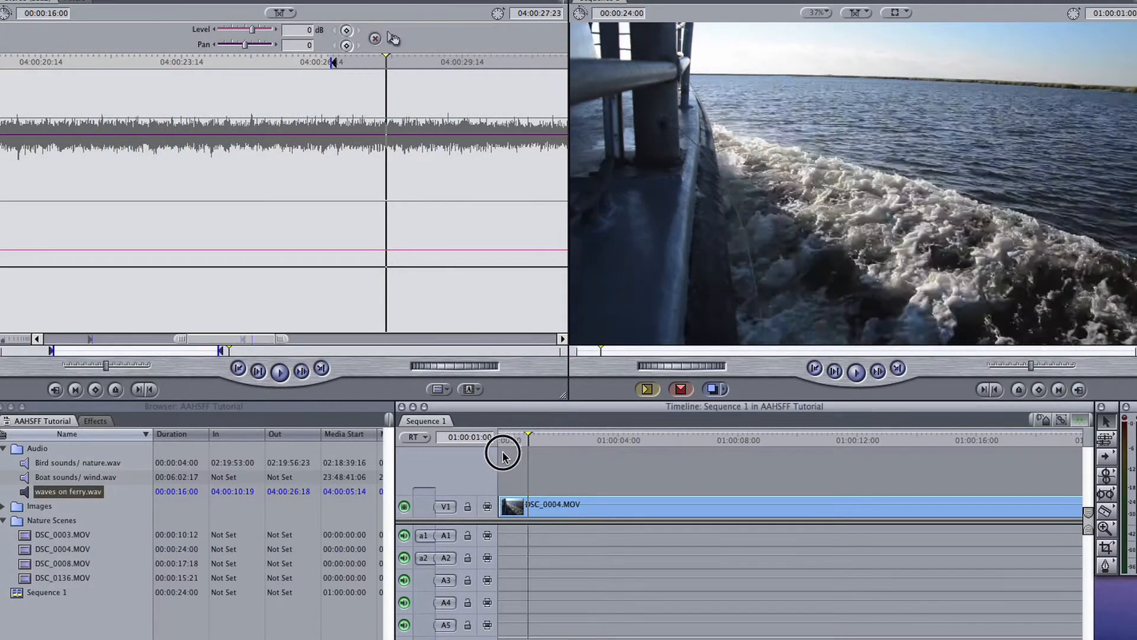
key("l")
left_click(467, 507)
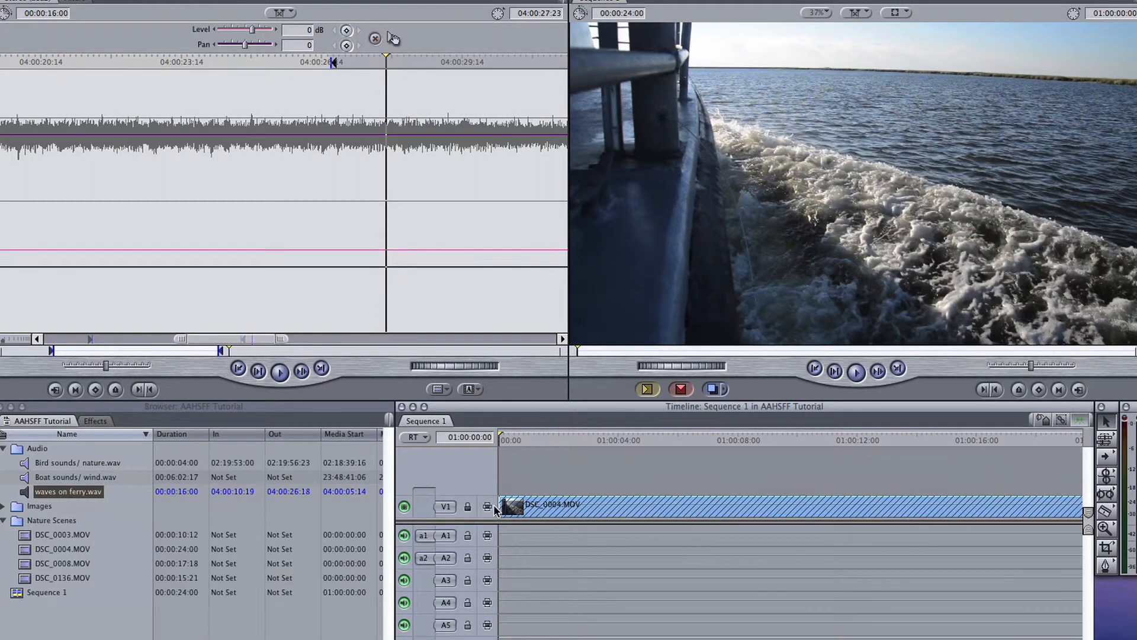
left_click(647, 389)
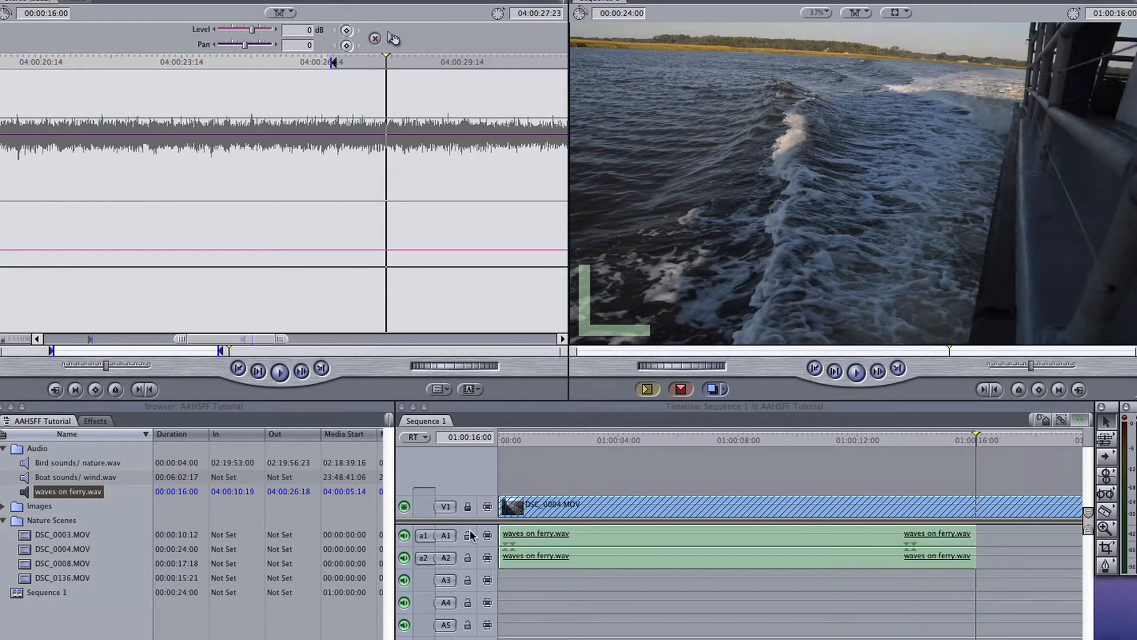
left_click(467, 507)
left_click_drag(509, 441, 499, 444)
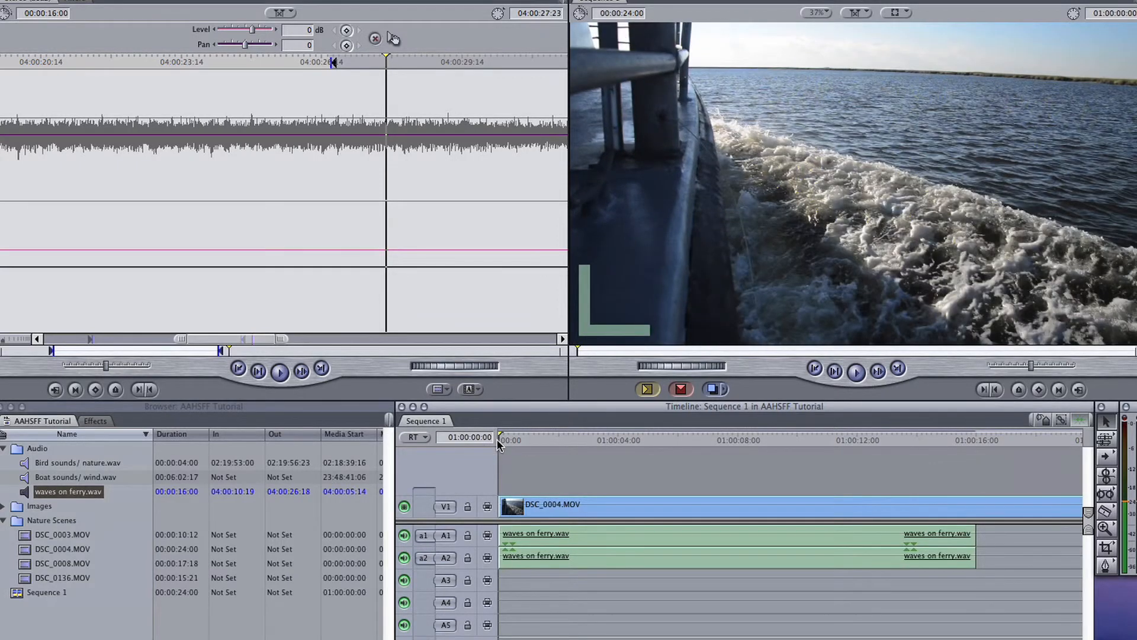
key("l")
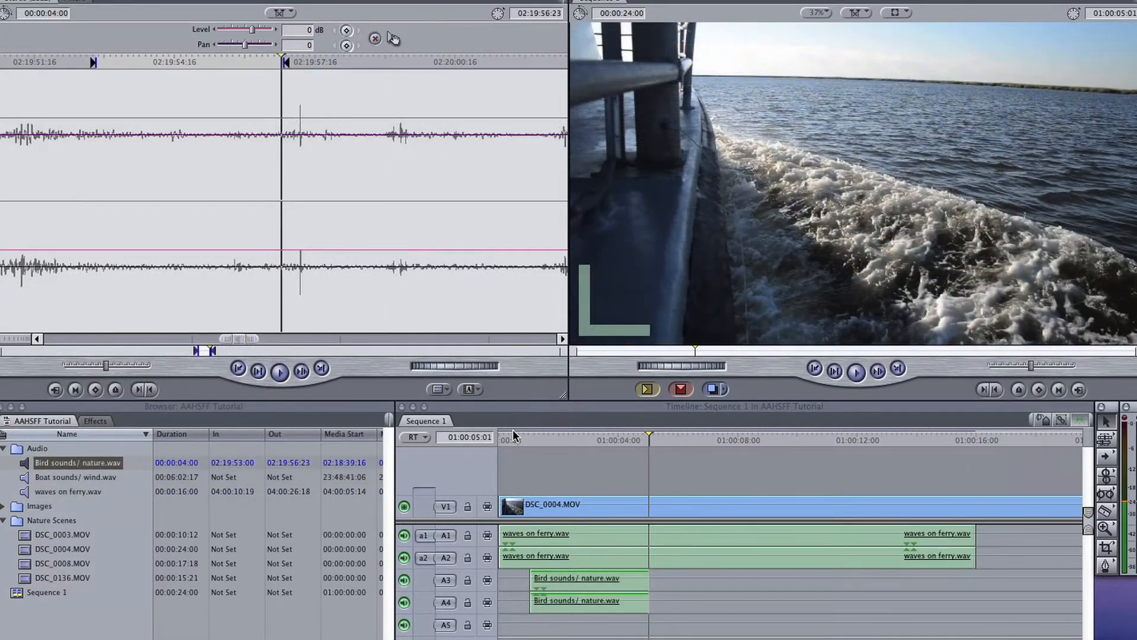
Play the sequence from near its start and stack another Bird sounds/ nature.wav excerpt beneath the A3/A4 one, from A5 down, with its level at 10 dB.
left_click(512, 438)
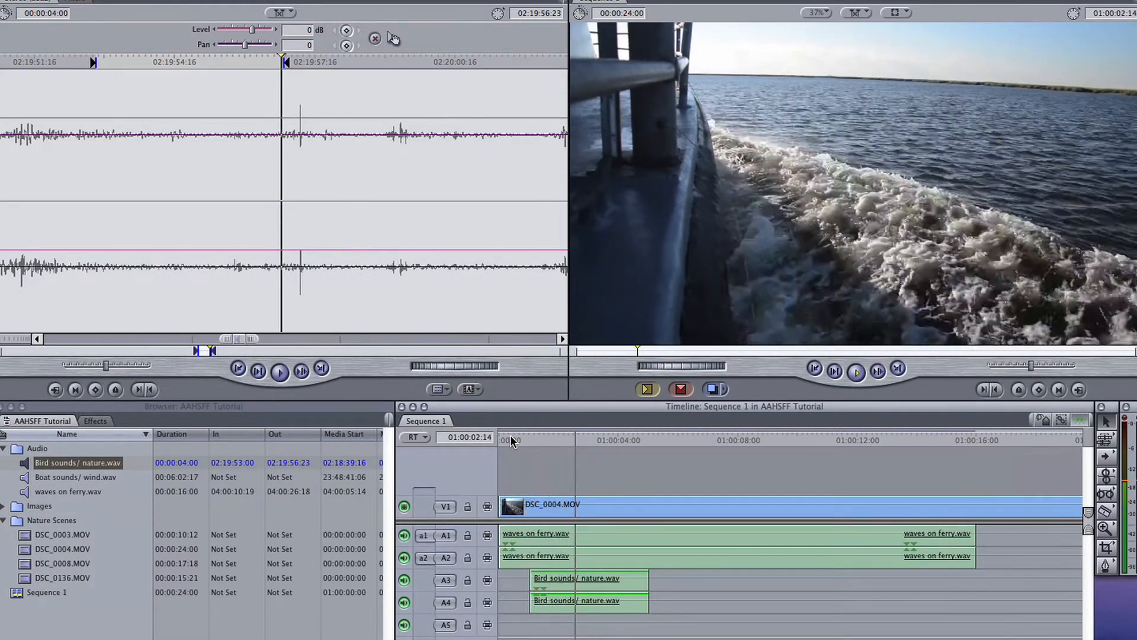
double_click(565, 558)
left_click_drag(567, 624, 560, 625)
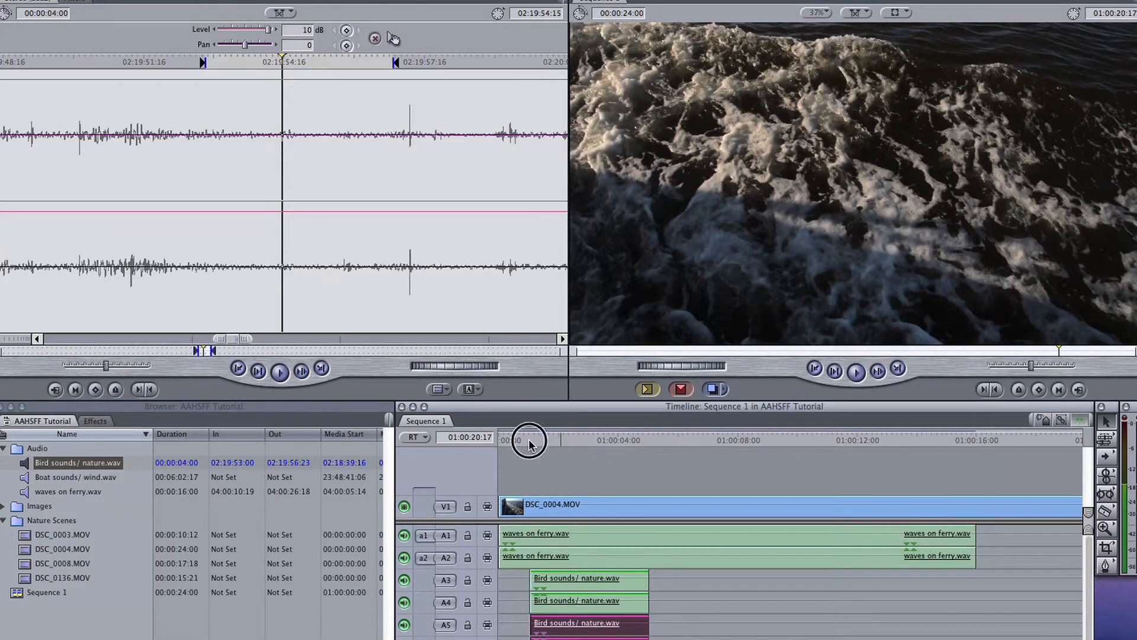
Play the sequence from near its start through the stacked bird sounds and deselect the added clip.
left_click(529, 439)
left_click(504, 442)
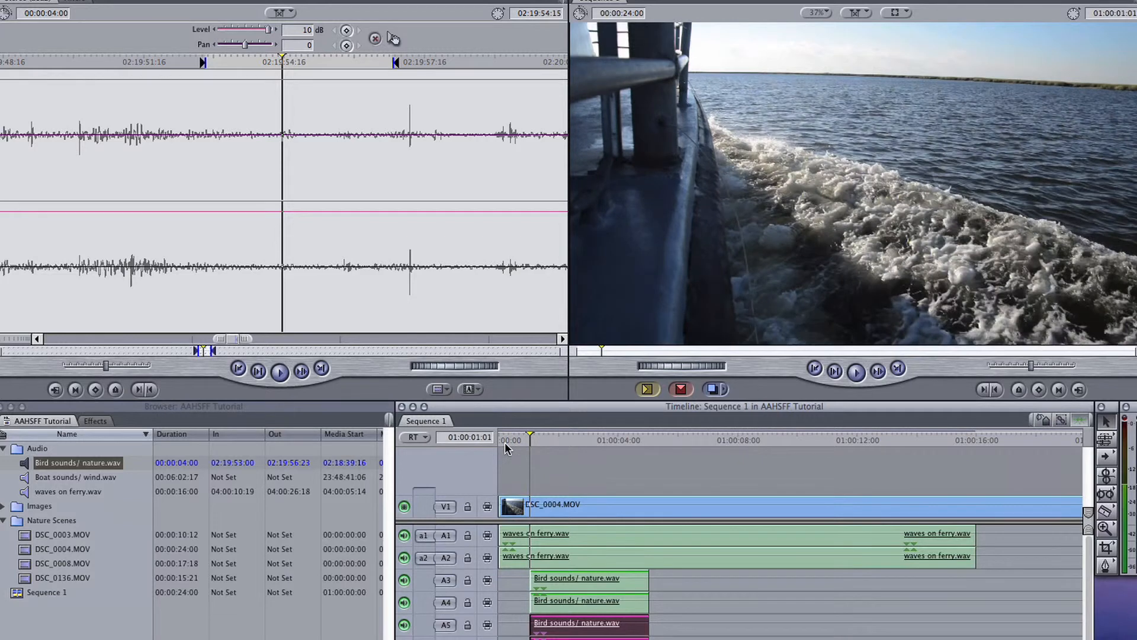
key("space")
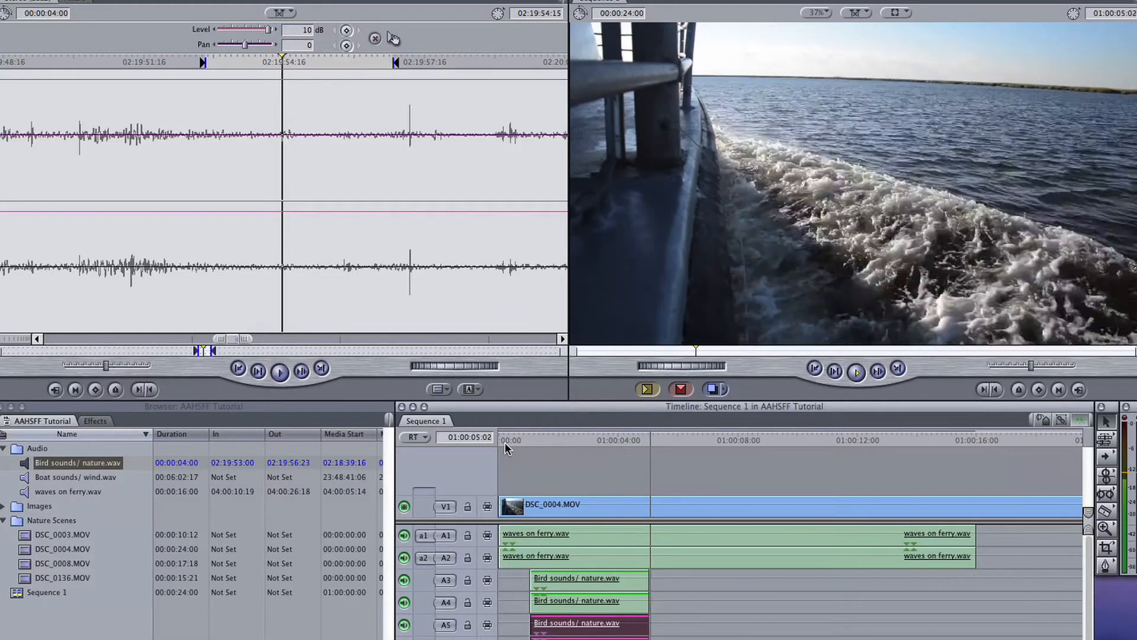
left_click(611, 470)
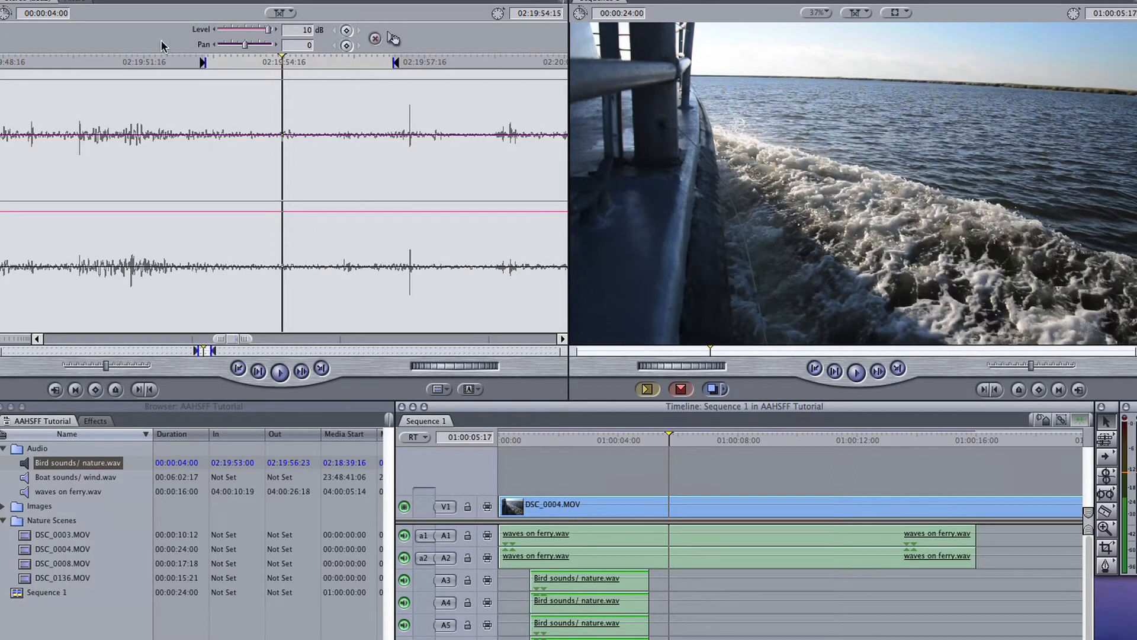
Save the project.
left_click(136, 0)
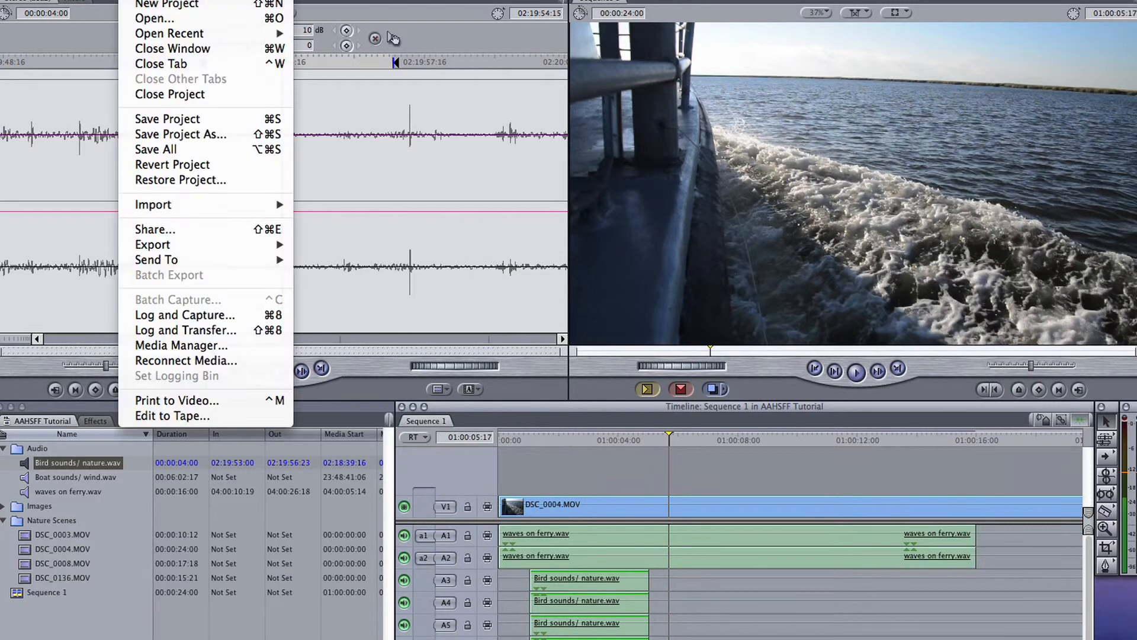
left_click(145, 123)
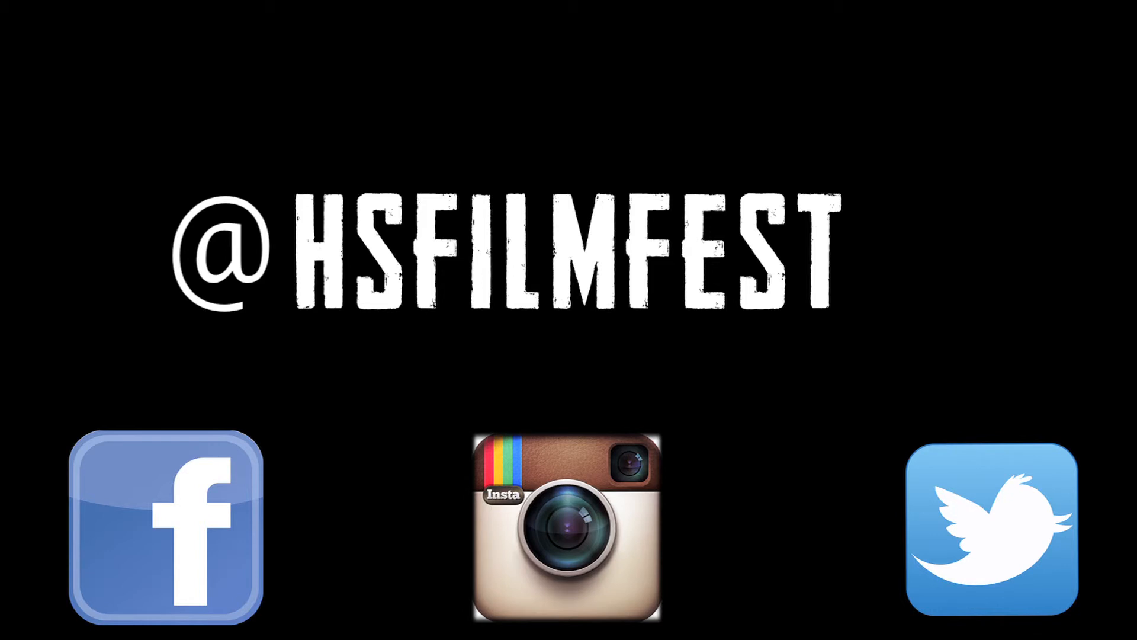